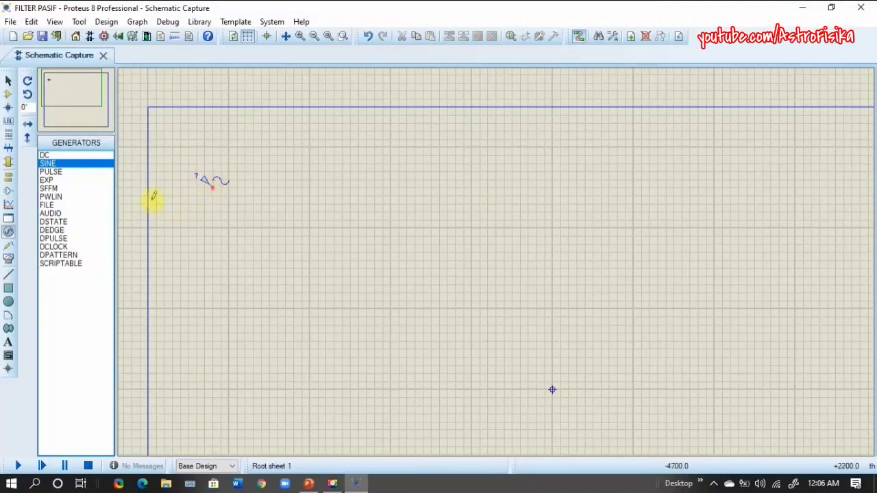
# Place a ground terminal to the lower right of the sine generator on the schematic.
pyautogui.click(9, 177)
pyautogui.click(55, 197)
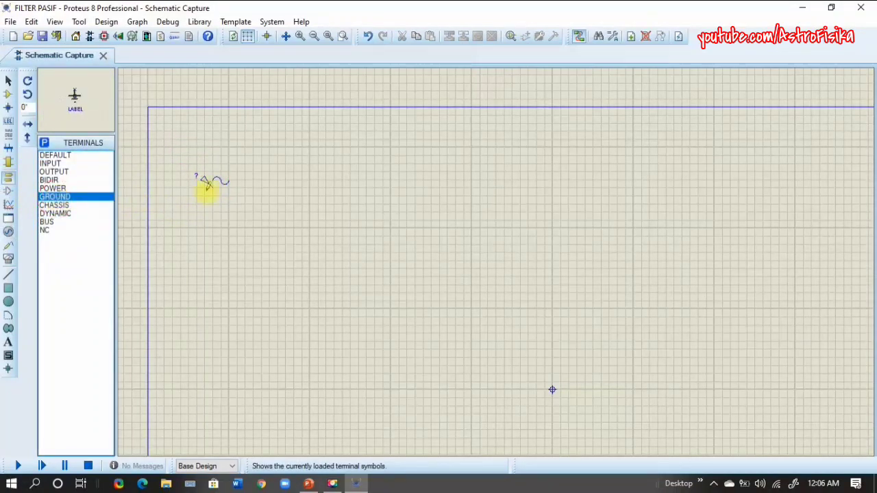
pyautogui.click(326, 236)
# Place a RES resistor horizontally between the sine generator and the ground terminal, level with the generator's output.
pyautogui.click(8, 94)
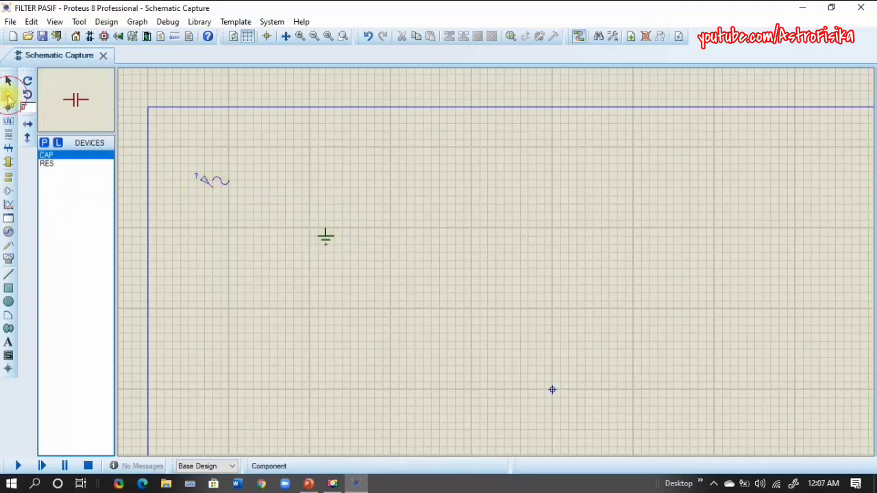
pyautogui.click(46, 163)
pyautogui.click(223, 203)
pyautogui.click(265, 187)
pyautogui.click(285, 188)
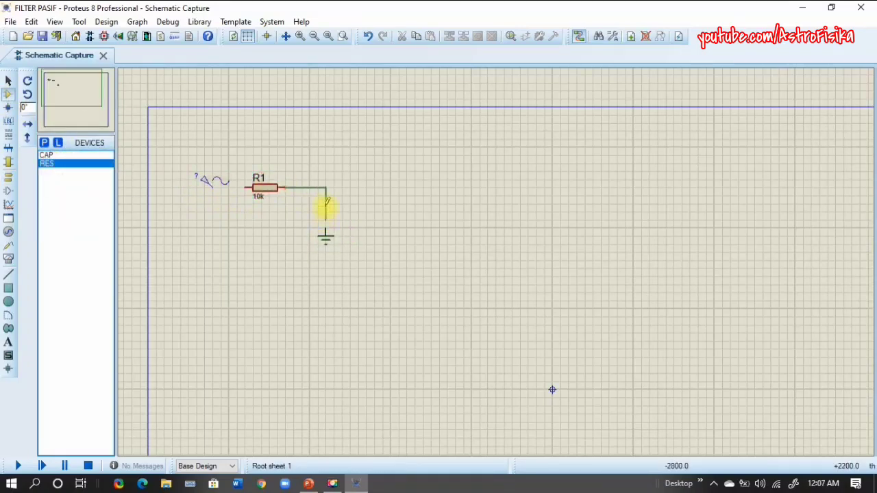
pyautogui.press('Escape')
# Move the ground terminal further down and place a vertical CAP capacitor above it.
pyautogui.moveTo(328, 237); pyautogui.dragTo(328, 278)
pyautogui.click(48, 155)
pyautogui.click(309, 221)
pyautogui.click(309, 221)
pyautogui.rightClick(334, 220)
pyautogui.click(351, 179)
# Wire the sine generator, resistor, capacitor and ground terminal in series.
pyautogui.click(325, 237)
pyautogui.click(326, 269)
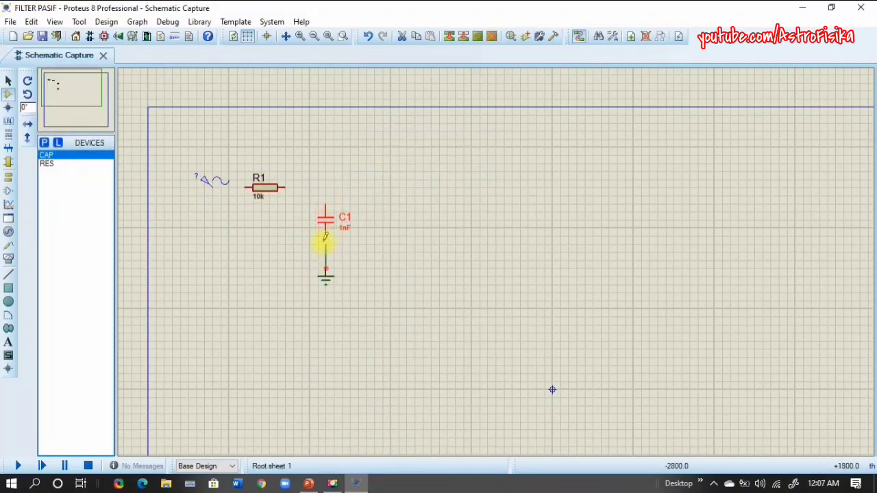
pyautogui.click(326, 203)
pyautogui.click(285, 187)
pyautogui.click(245, 187)
pyautogui.click(213, 188)
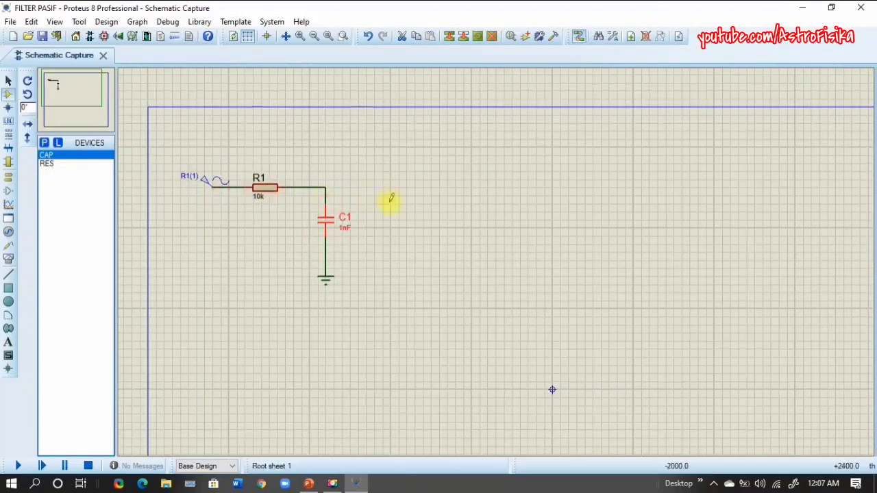
# Set the value of resistor R1 to 1k.
pyautogui.doubleClick(260, 200)
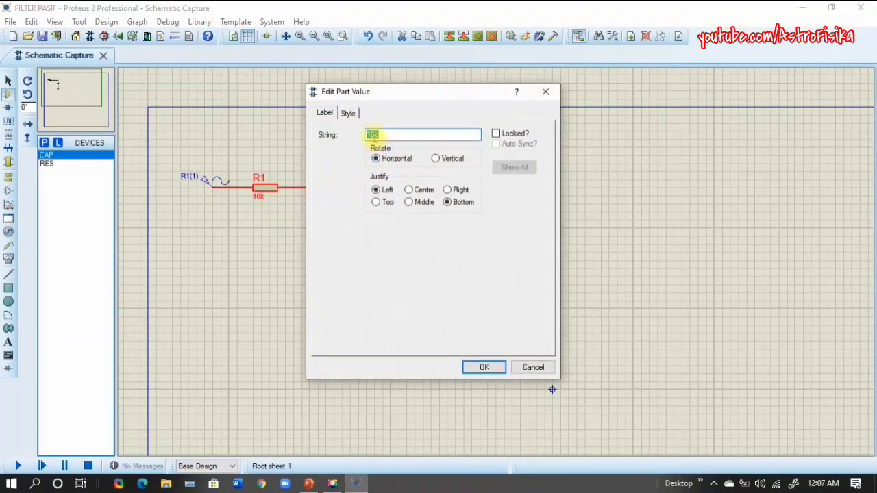
pyautogui.click(376, 135)
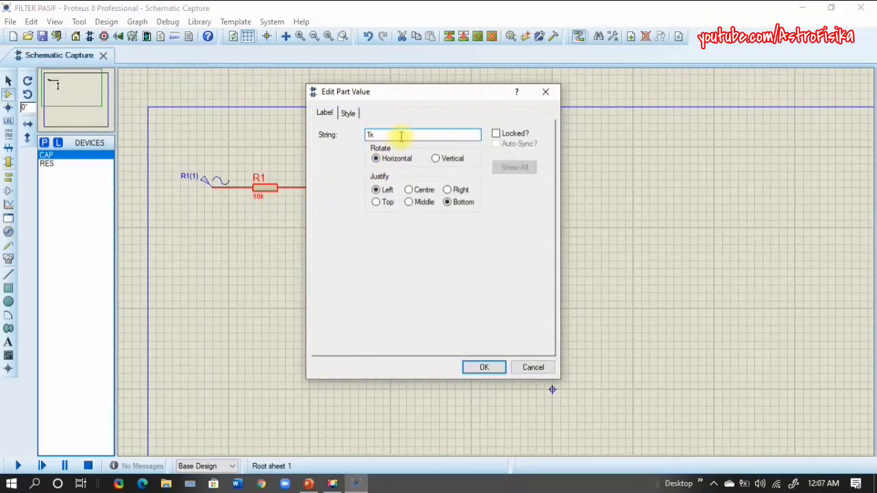
pyautogui.click(486, 368)
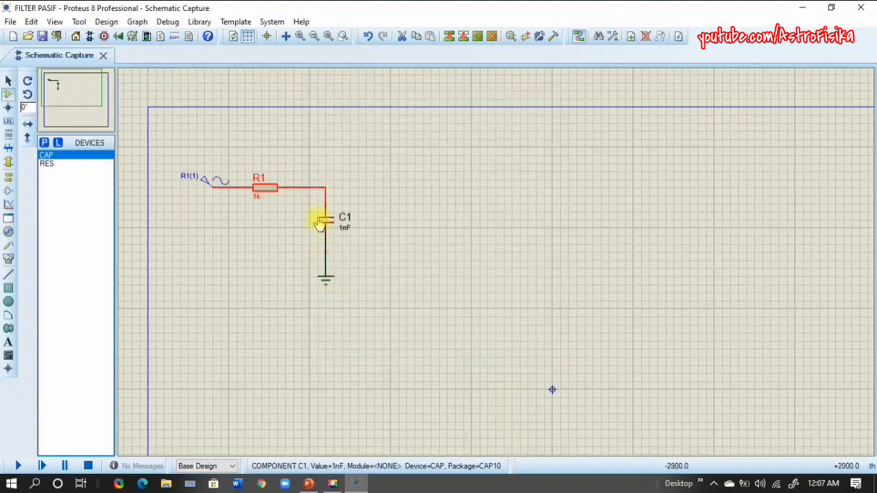
# Set the value of capacitor C1 to 10nF.
pyautogui.doubleClick(348, 231)
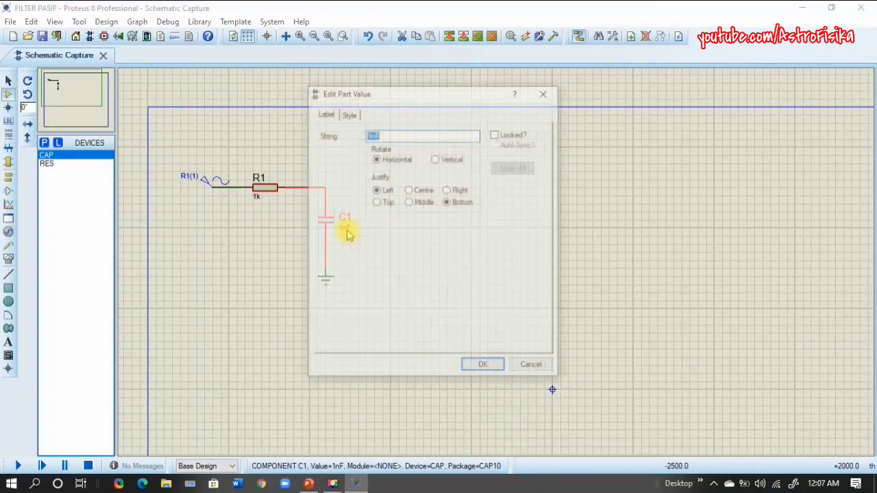
pyautogui.click(371, 135)
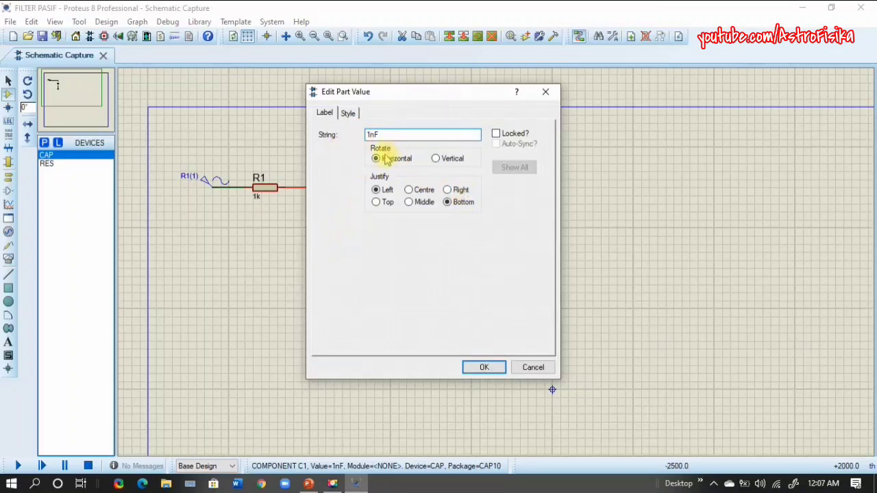
pyautogui.click(481, 366)
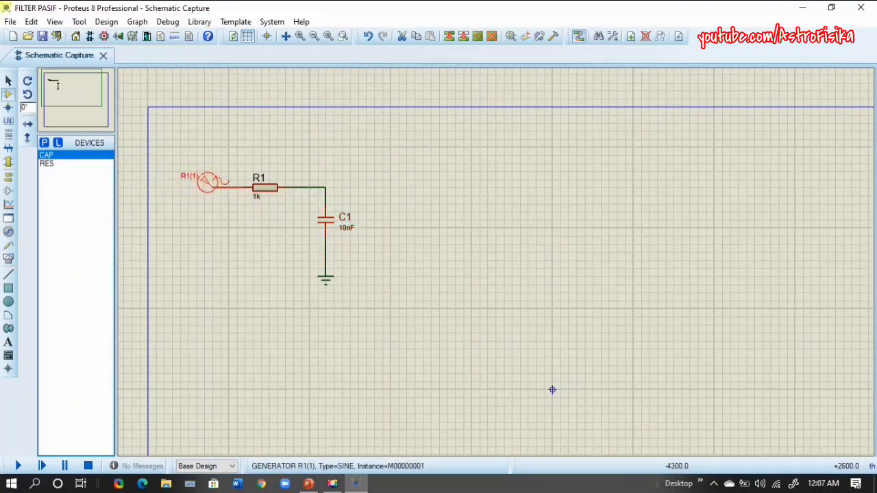
# Set the sine generator's peak amplitude to 1 V and its frequency to 10 Hz.
pyautogui.doubleClick(199, 182)
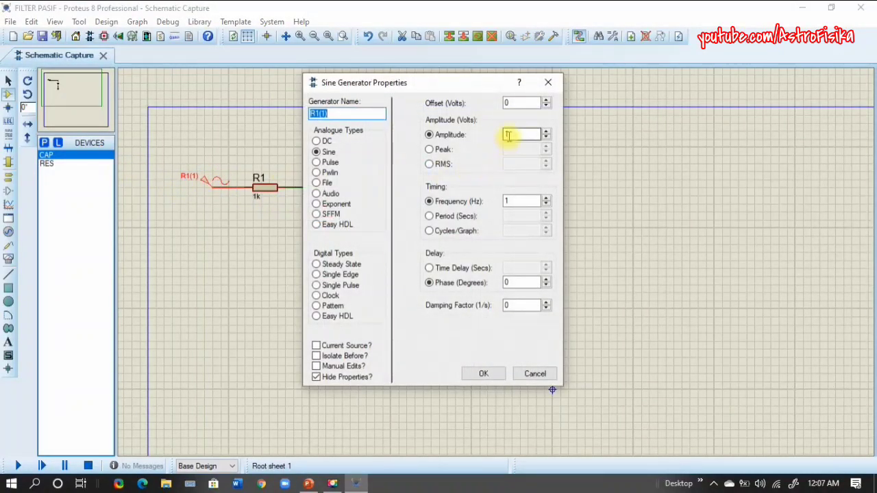
pyautogui.click(434, 151)
pyautogui.moveTo(514, 148); pyautogui.dragTo(501, 152)
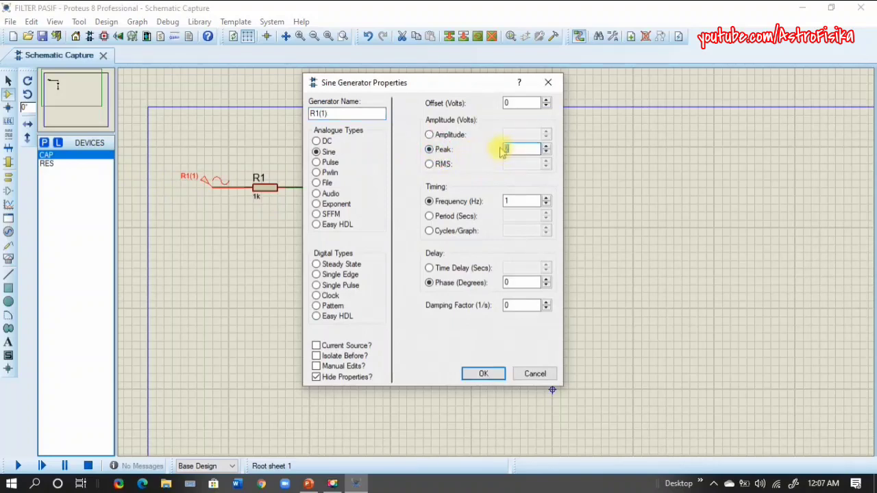
pyautogui.write('1')
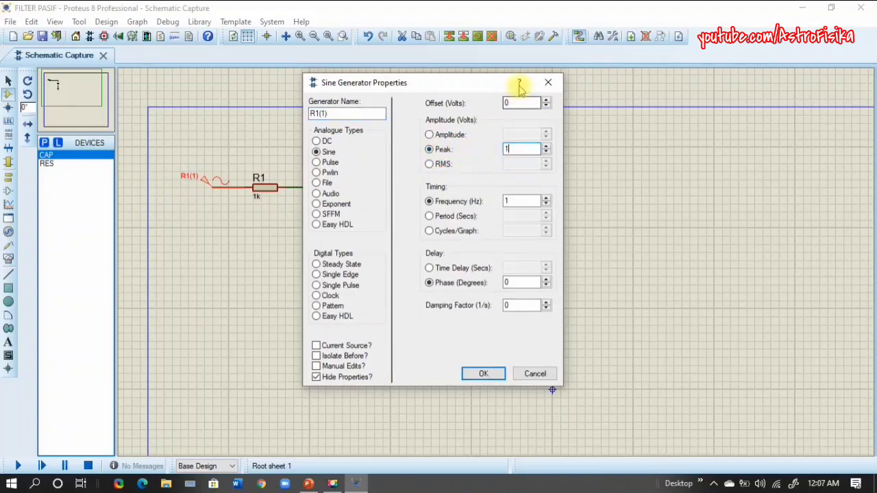
pyautogui.click(517, 201)
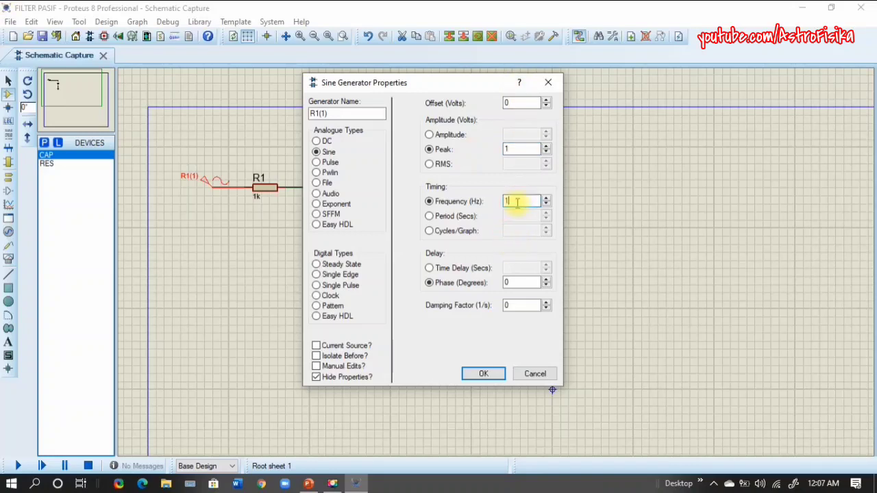
pyautogui.write('0')
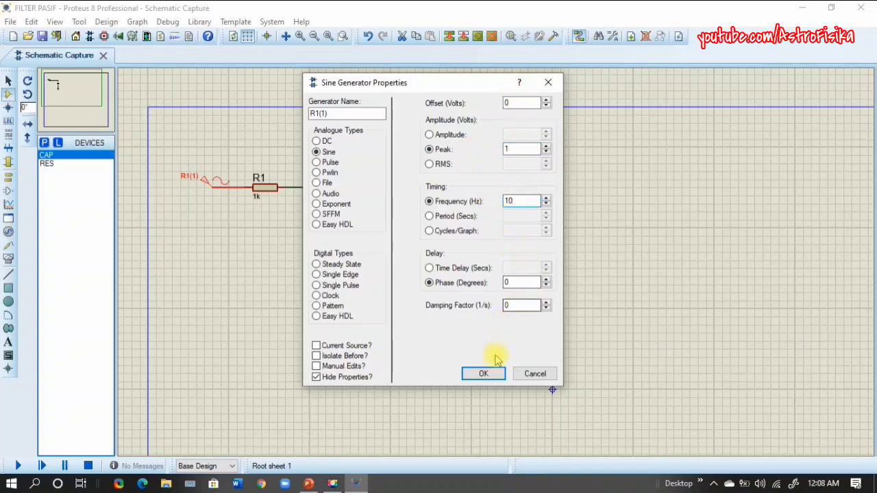
pyautogui.click(485, 373)
# Place an oscilloscope on the schematic to the right of the RC circuit.
pyautogui.press('F6')
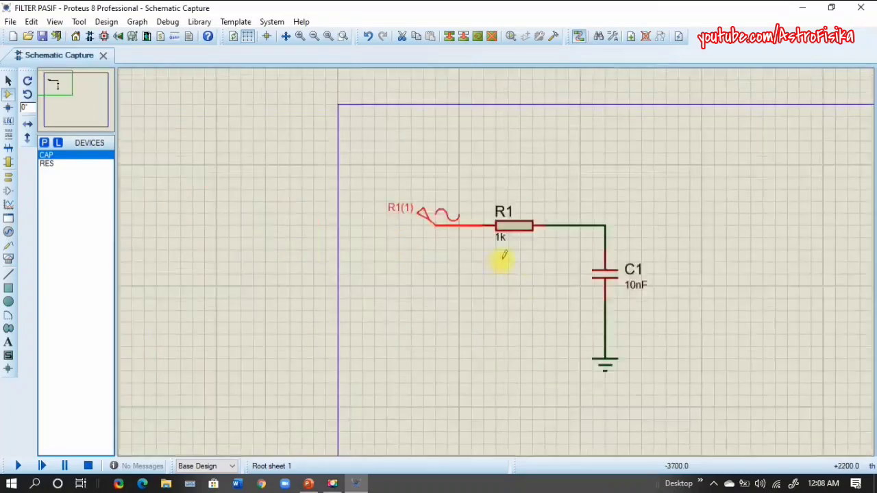
pyautogui.click(59, 82)
pyautogui.click(63, 85)
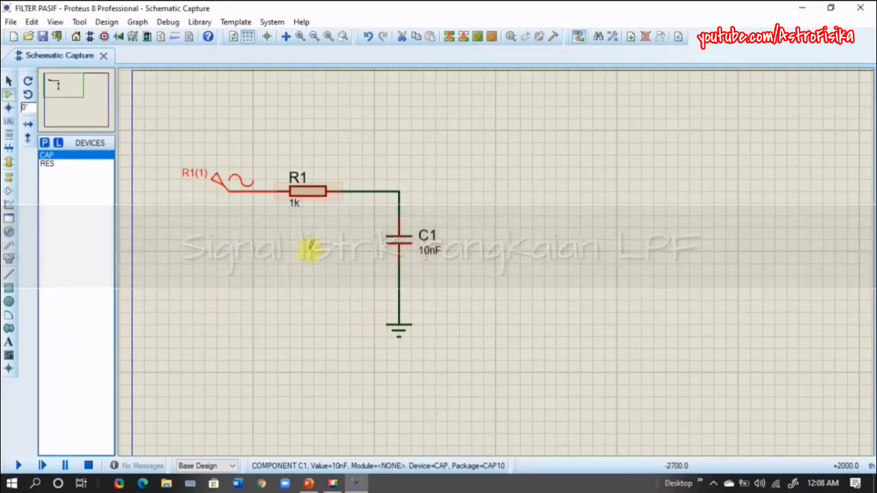
pyautogui.click(9, 210)
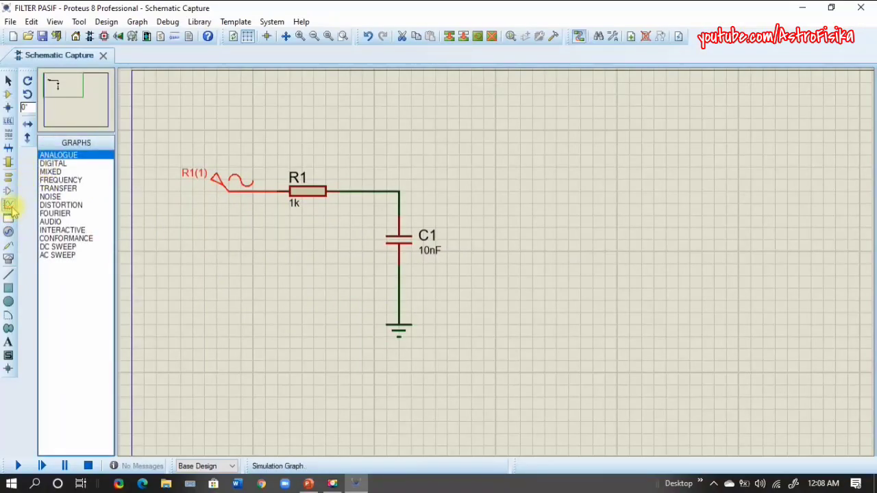
pyautogui.click(8, 260)
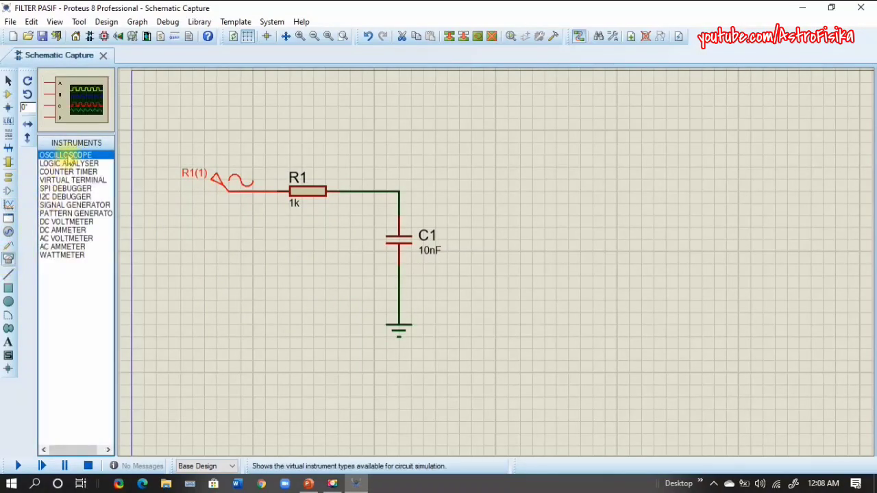
pyautogui.click(621, 235)
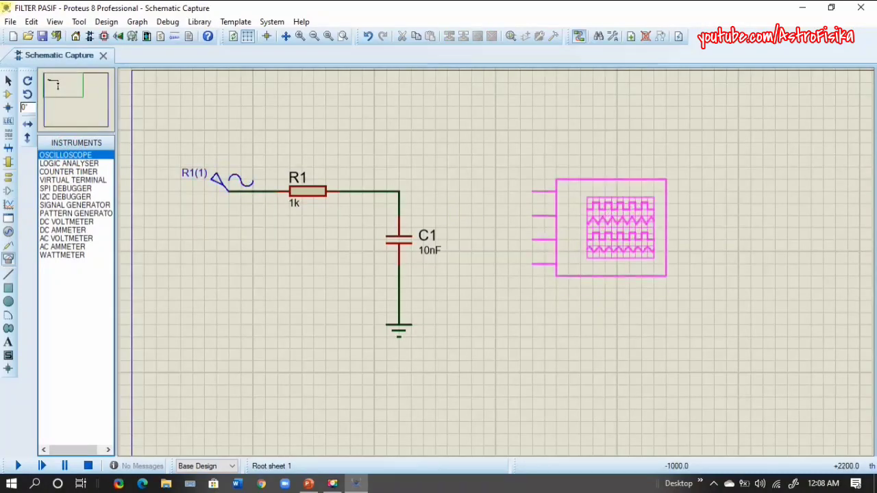
pyautogui.click(621, 236)
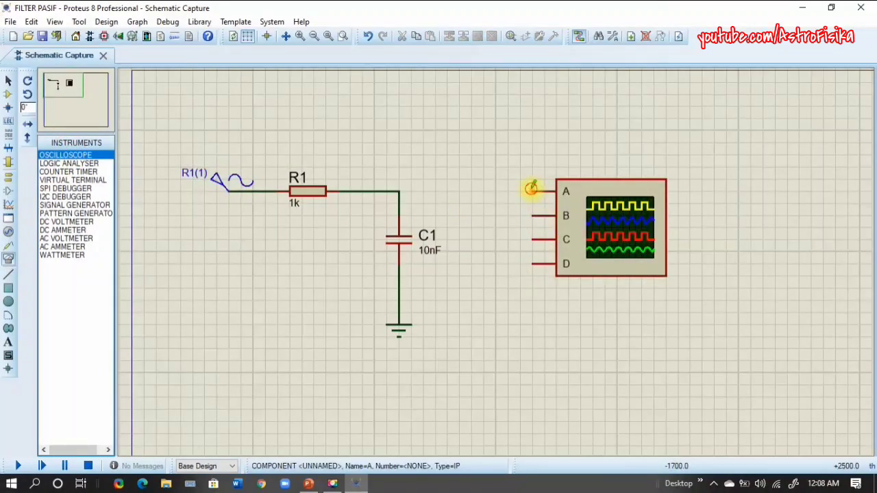
# Wire oscilloscope input A to the generator output and input B to the node between R1 and C1.
pyautogui.click(538, 163)
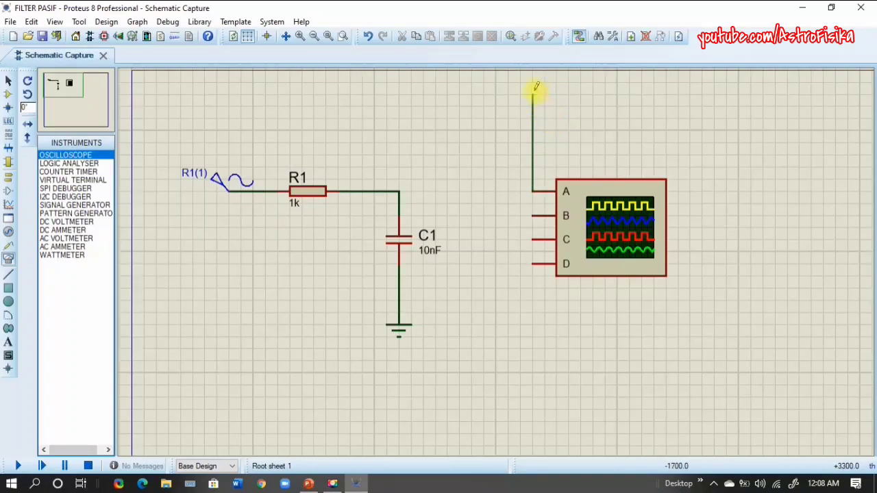
pyautogui.click(534, 93)
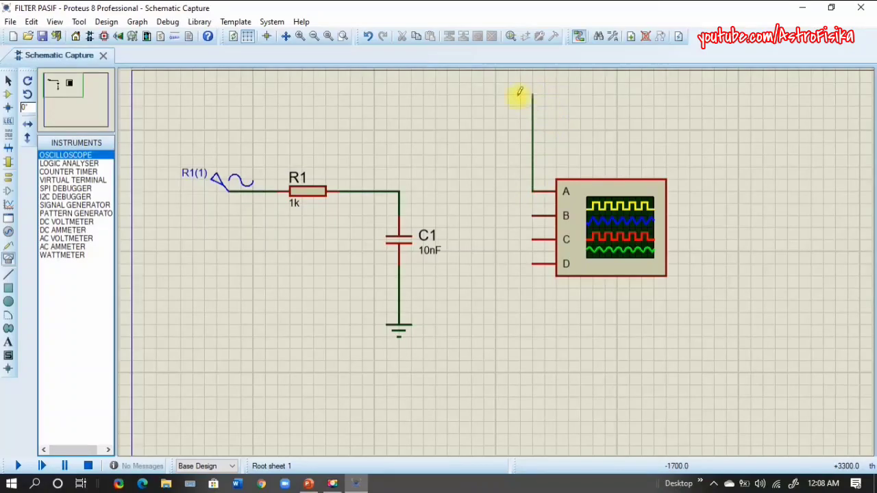
pyautogui.click(242, 189)
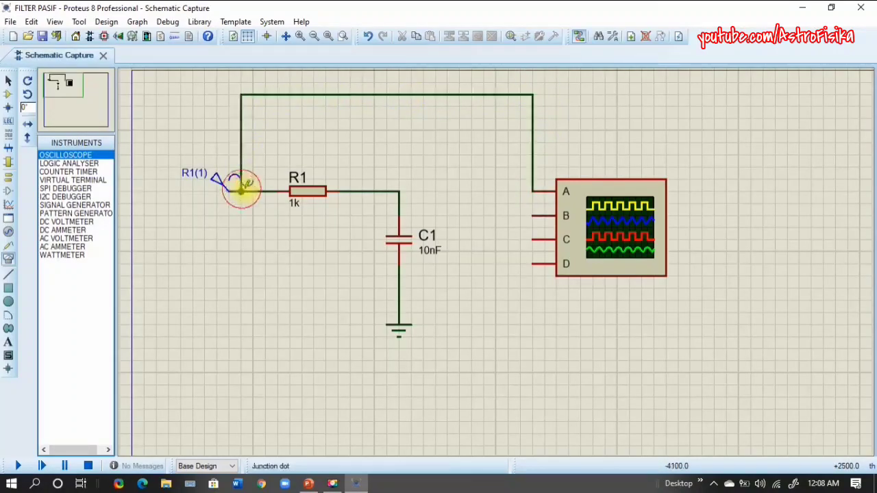
pyautogui.click(538, 214)
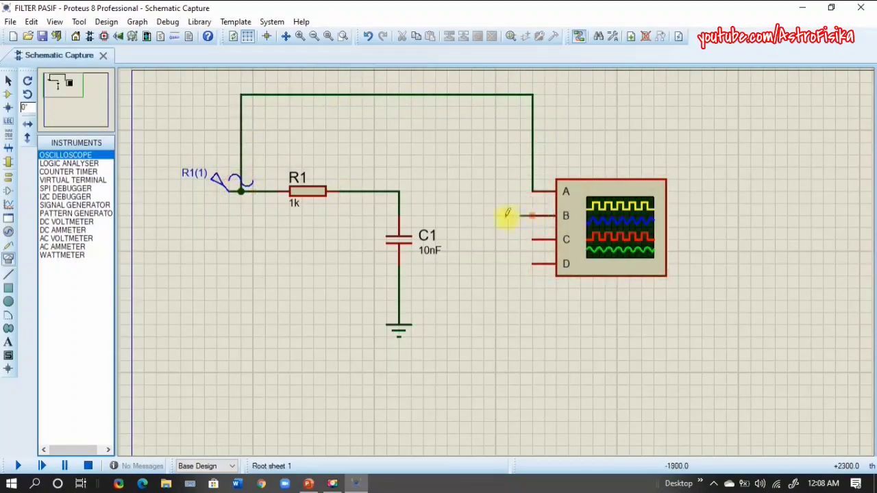
pyautogui.click(400, 191)
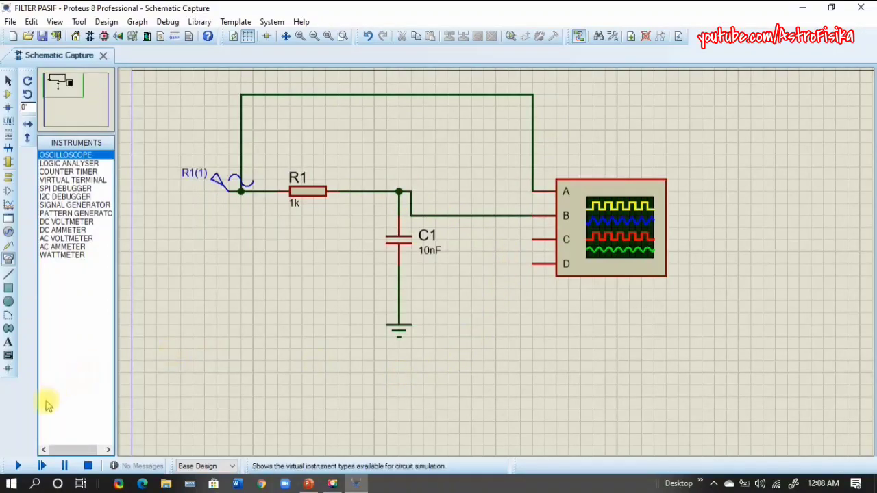
# Run the simulation and move the oscilloscope window clear of the generator and resistor.
pyautogui.click(18, 467)
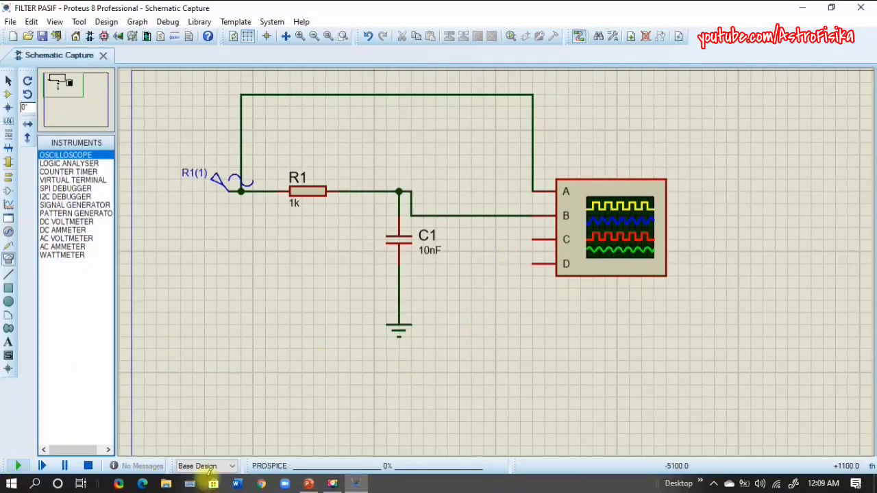
pyautogui.moveTo(297, 131)
pyautogui.mouseDown()
pyautogui.moveTo(477, 162)
pyautogui.moveTo(637, 152)
pyautogui.mouseUp()
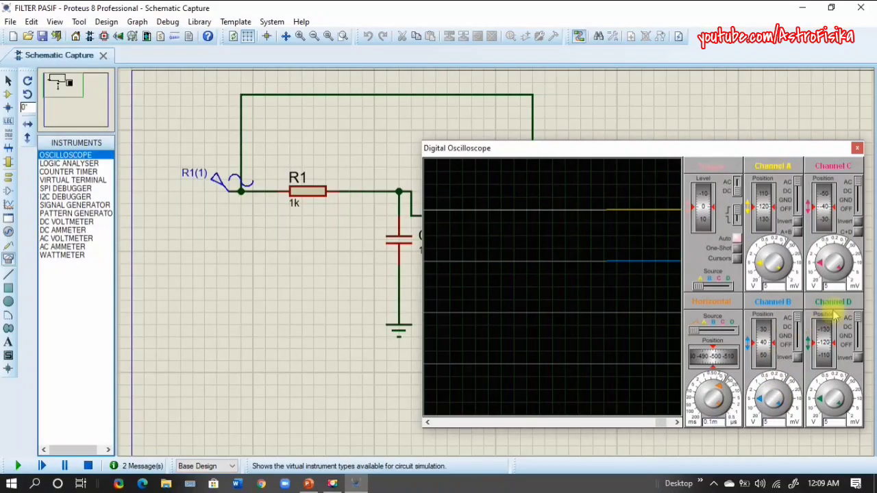
# Set the voltage scale of oscilloscope channels A and B to 0.1 V per division.
pyautogui.click(772, 383)
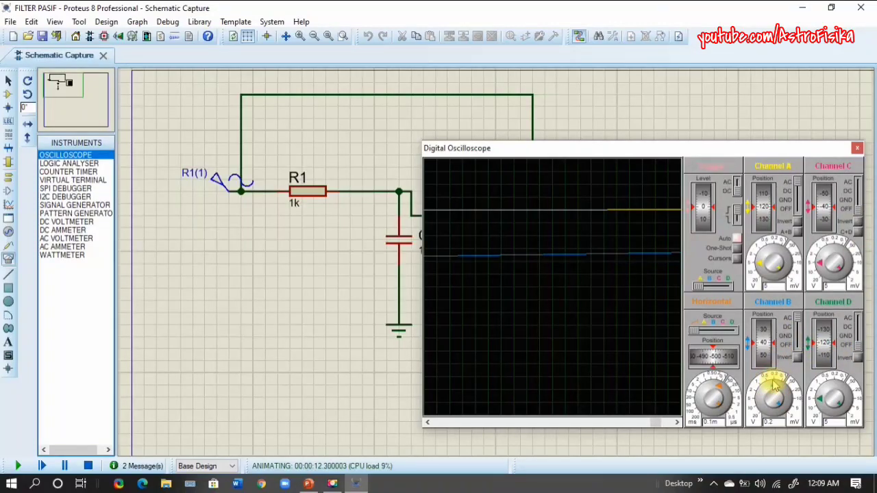
pyautogui.click(776, 252)
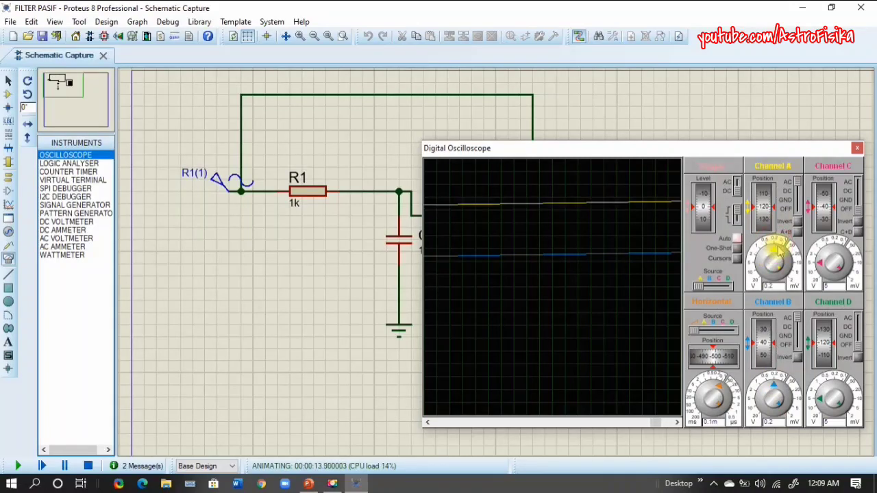
pyautogui.click(779, 250)
pyautogui.click(782, 385)
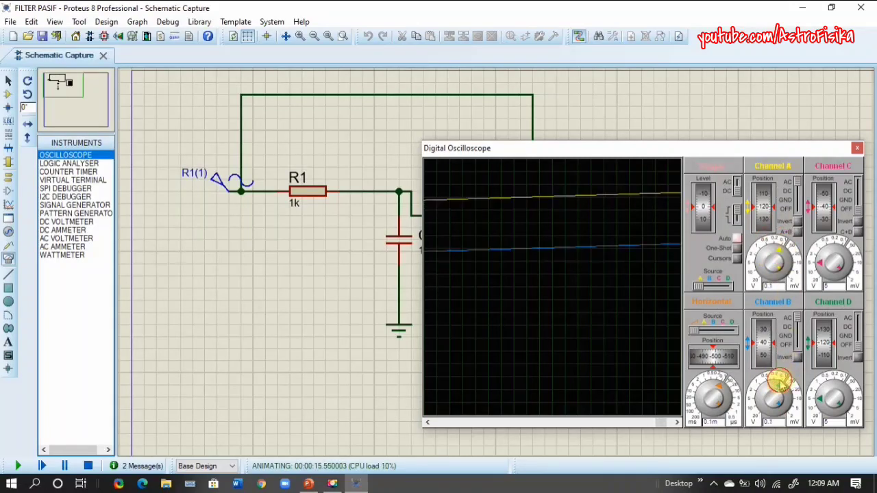
# Set the oscilloscope's horizontal time base to 20 ms and the scale of channels A and B to 0.5 V.
pyautogui.scroll(-5, 652, 349)
pyautogui.scroll(-2, 644, 346)
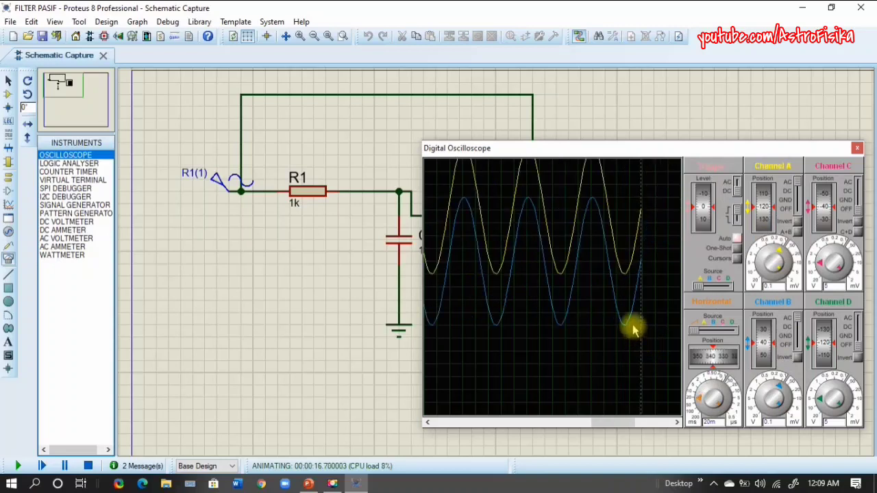
pyautogui.click(769, 387)
pyautogui.click(769, 387)
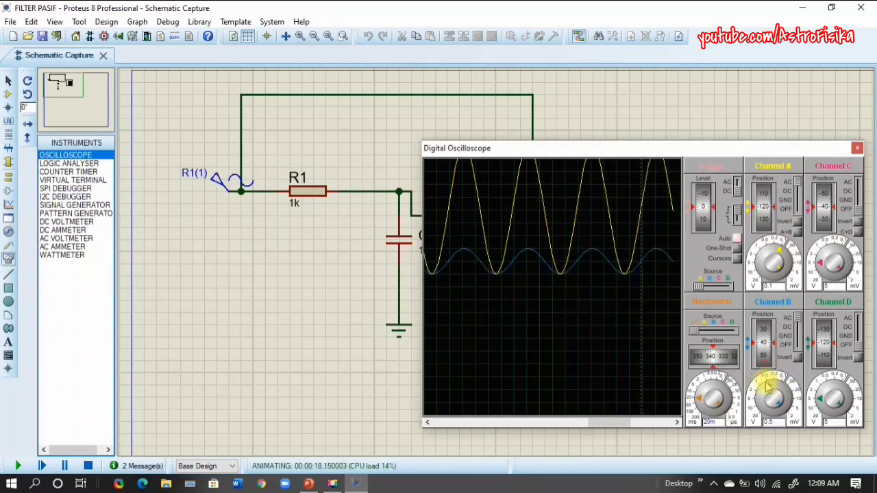
pyautogui.click(772, 254)
pyautogui.click(772, 254)
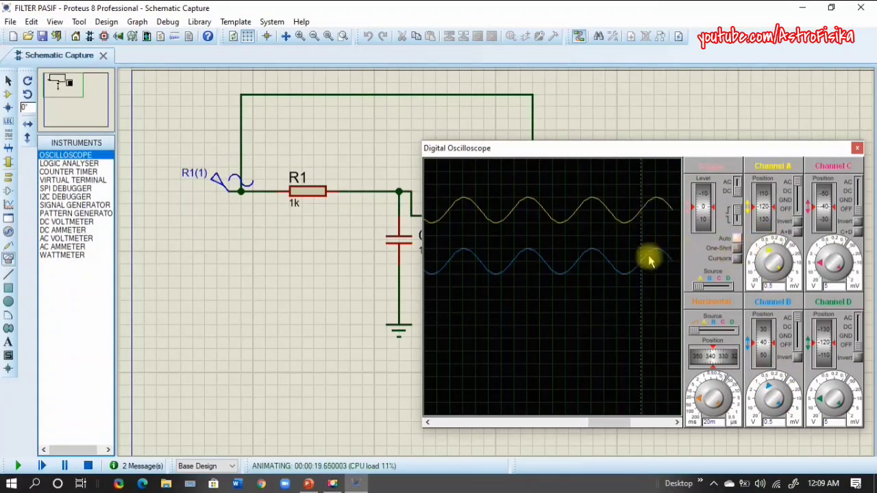
# Set the oscilloscope time base to 50 ms and channels A and B to 0.2 V, adjusting both vertical positions to separate the traces.
pyautogui.scroll(-2, 593, 253)
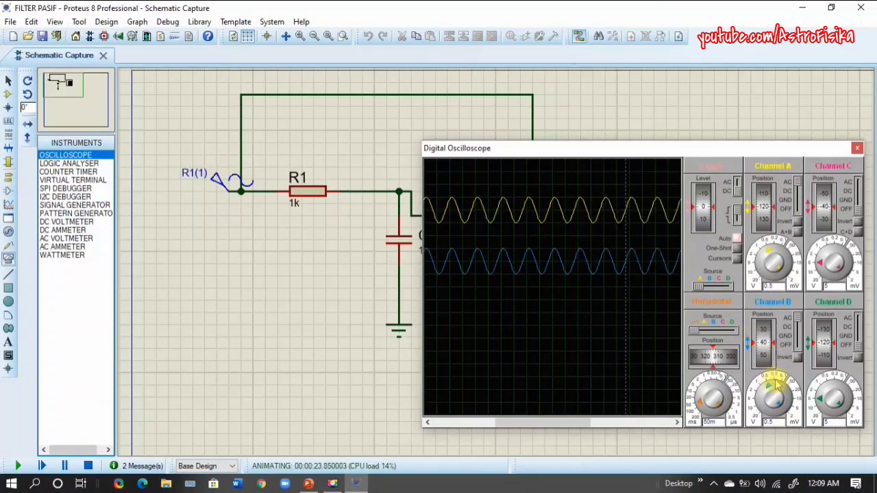
pyautogui.click(775, 382)
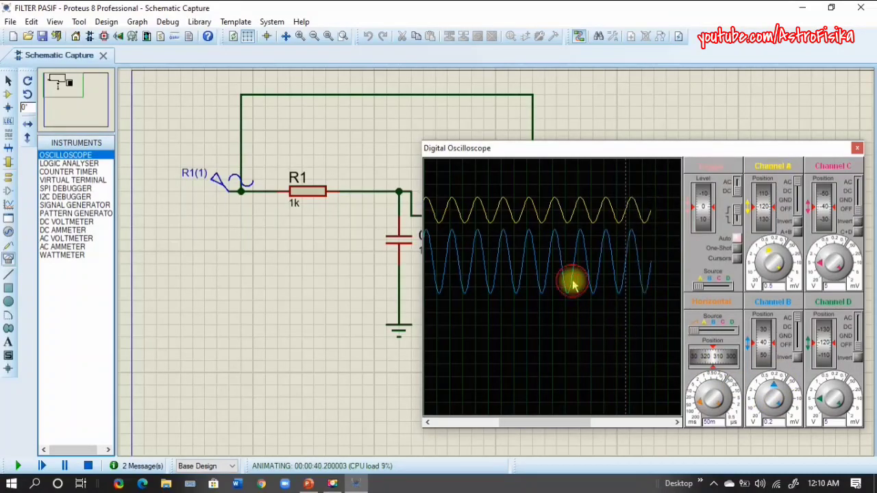
pyautogui.moveTo(764, 344); pyautogui.dragTo(766, 364)
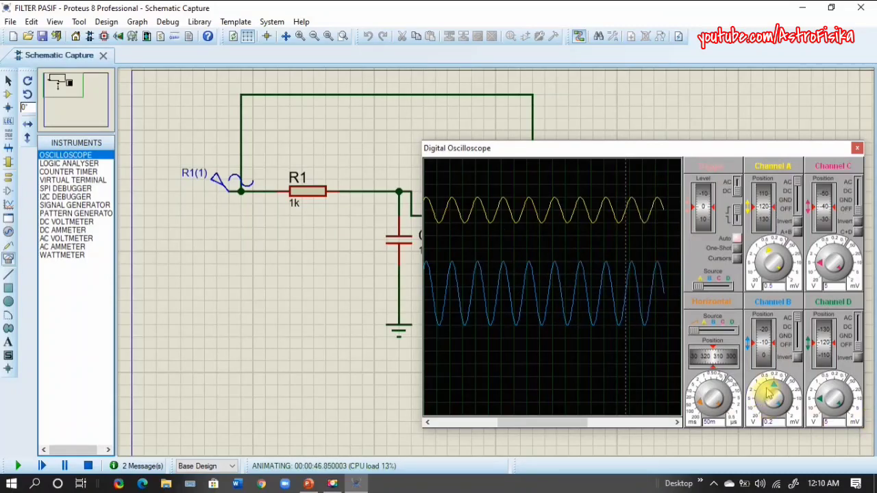
pyautogui.click(773, 255)
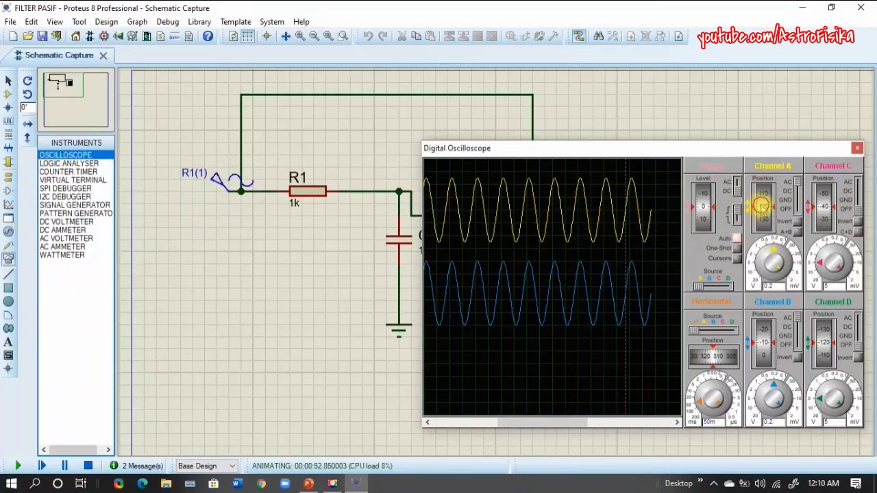
pyautogui.moveTo(762, 208)
pyautogui.mouseDown()
pyautogui.moveTo(765, 216)
pyautogui.moveTo(765, 205)
pyautogui.mouseUp()
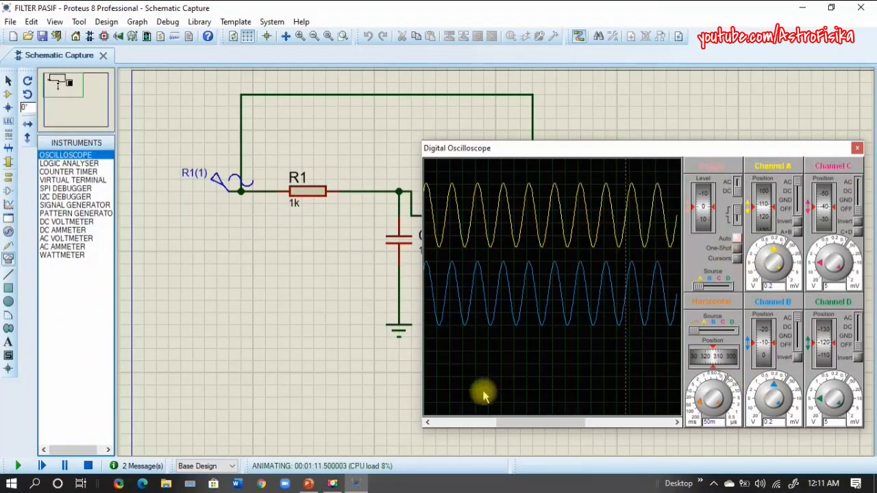
# Stop the simulation and set the sine generator's frequency to 5k Hz.
pyautogui.click(88, 466)
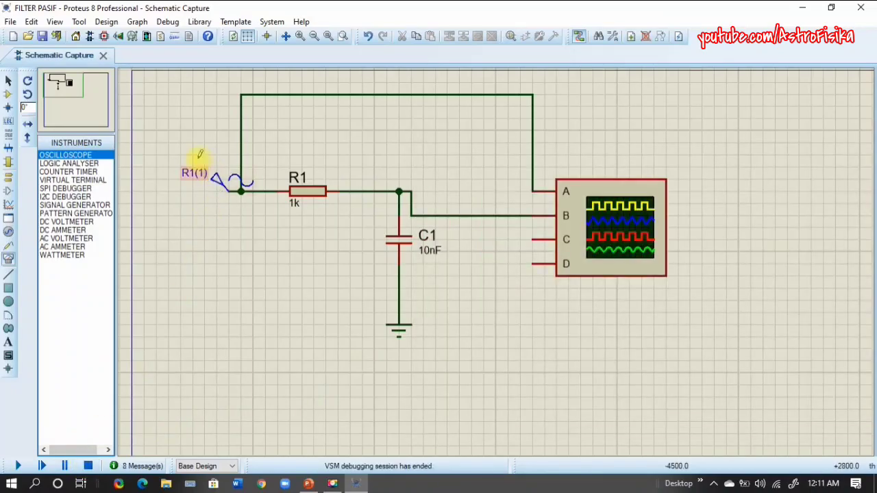
pyautogui.click(218, 181)
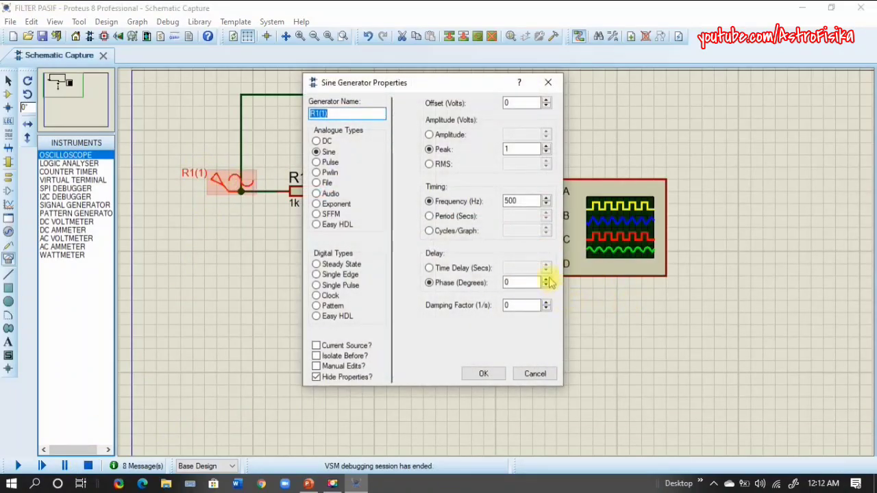
pyautogui.click(512, 200)
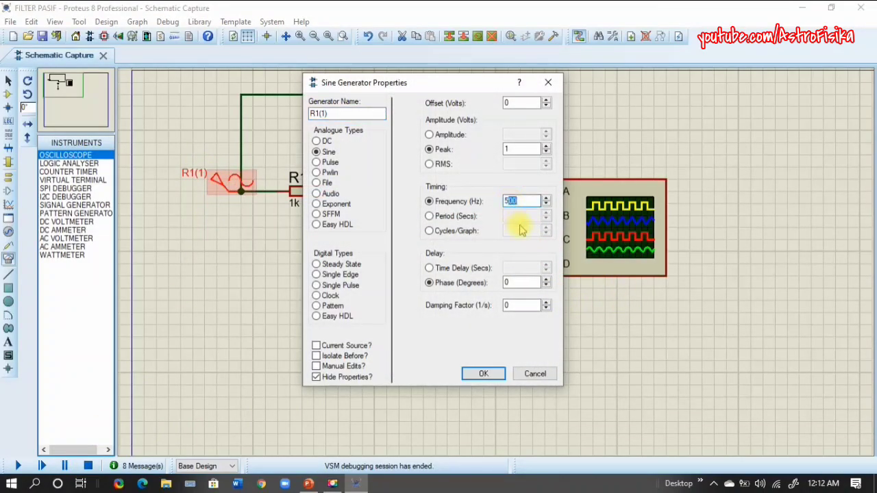
pyautogui.write('k')
pyautogui.click(484, 374)
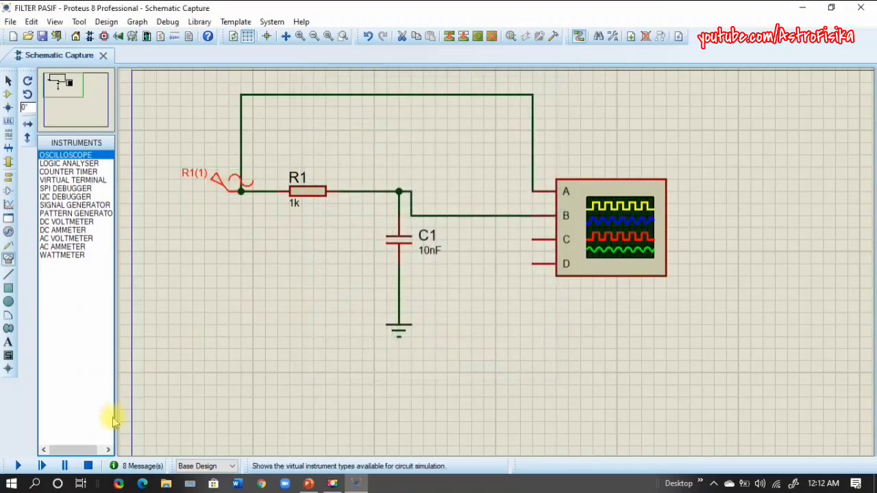
# Run the simulation and set the oscilloscope's horizontal time base to 50 µs to compare the two waveforms.
pyautogui.click(18, 466)
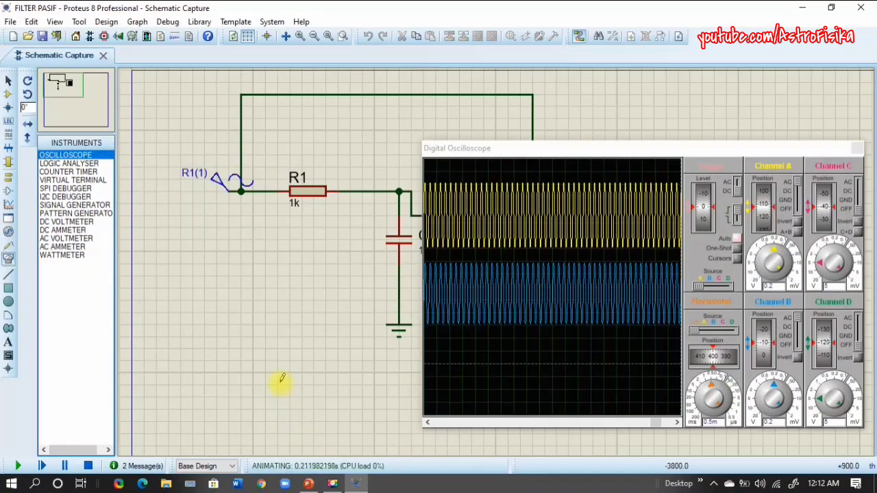
pyautogui.scroll(2, 533, 285)
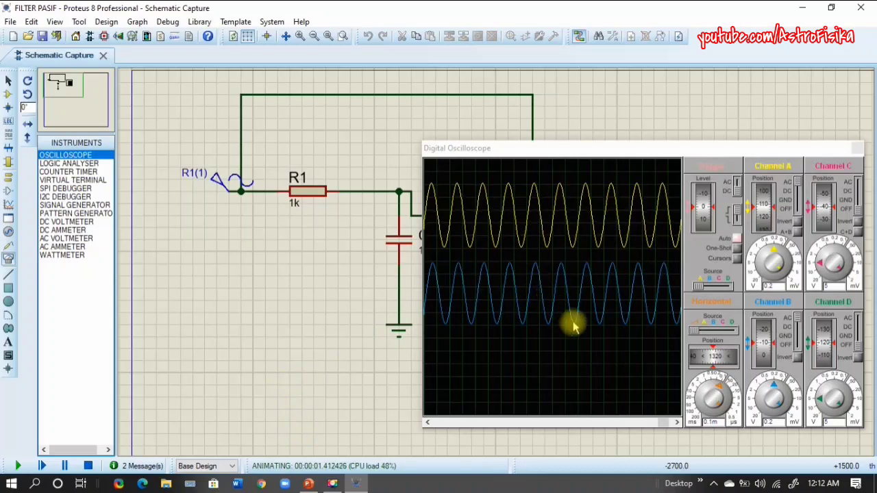
pyautogui.scroll(1, 565, 312)
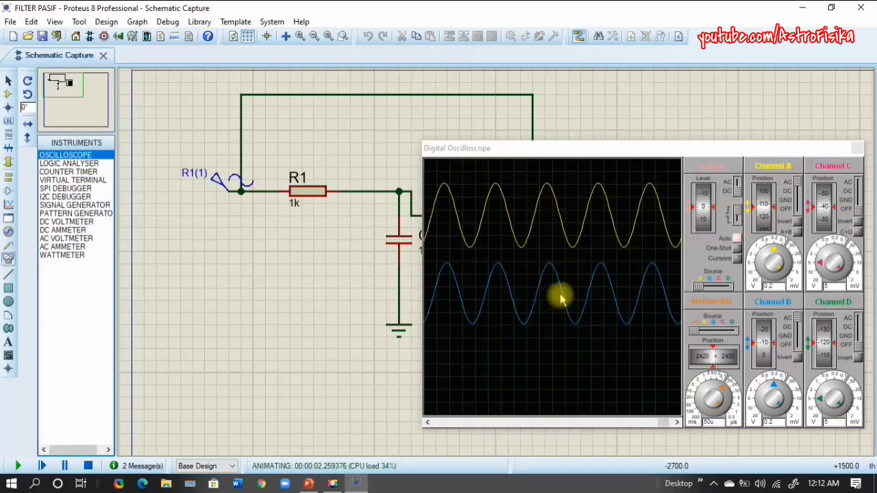
pyautogui.scroll(1, 558, 295)
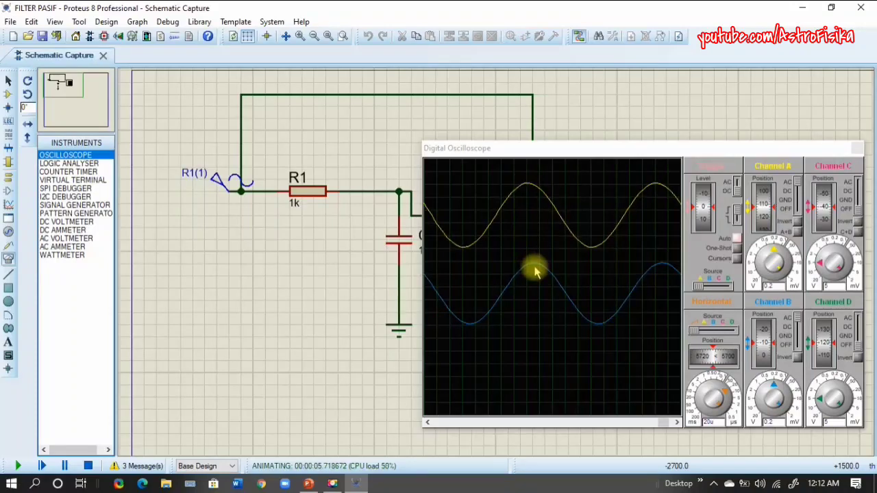
pyautogui.scroll(-1, 536, 272)
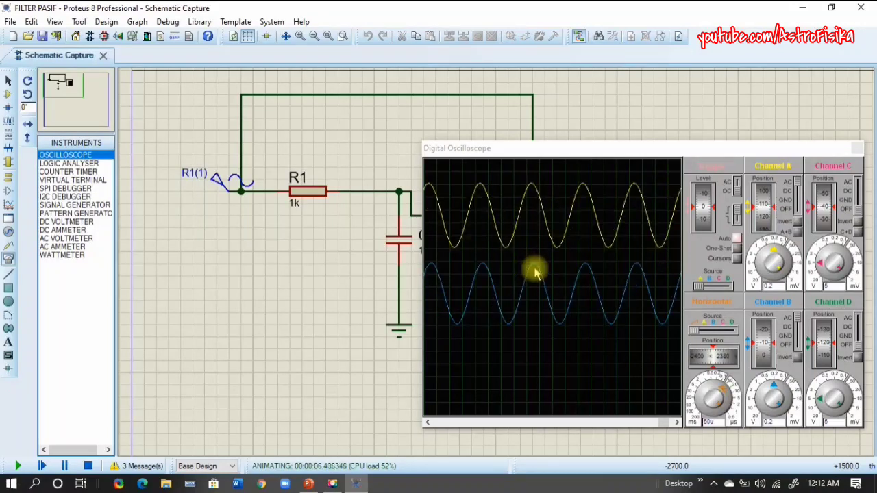
# Stop the simulation and set the sine generator's frequency to 20k Hz.
pyautogui.click(88, 466)
pyautogui.doubleClick(222, 189)
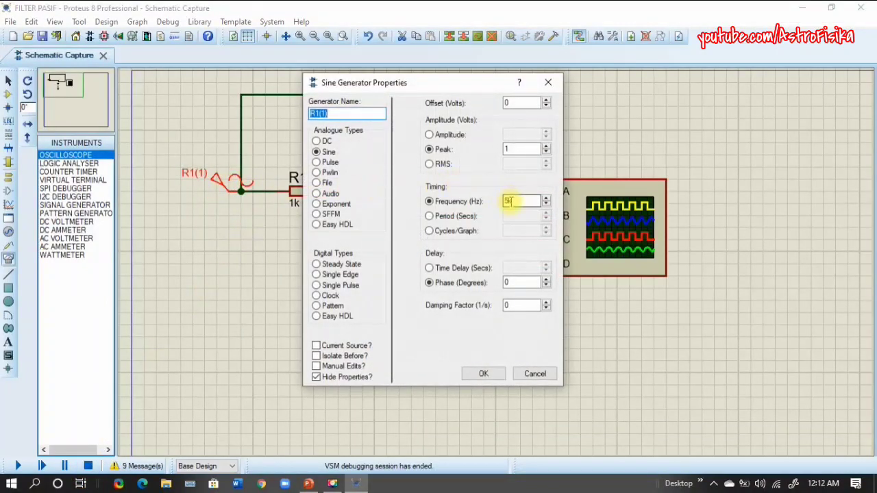
pyautogui.click(508, 201)
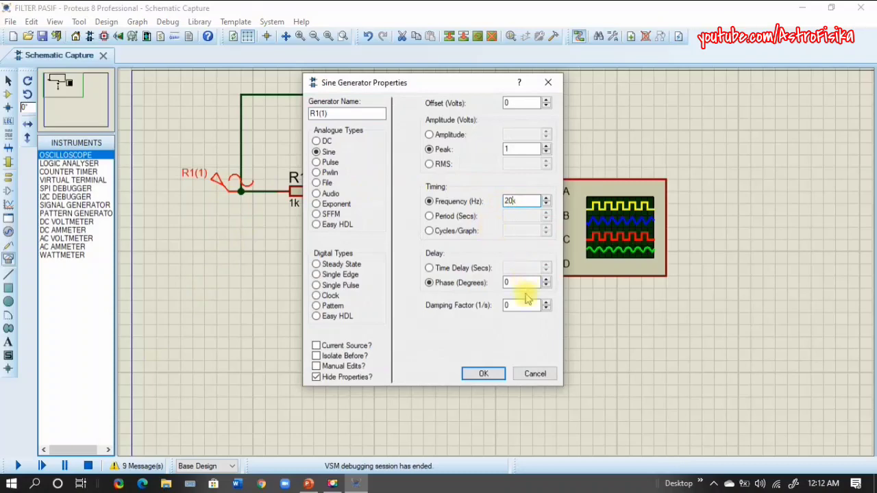
pyautogui.click(486, 374)
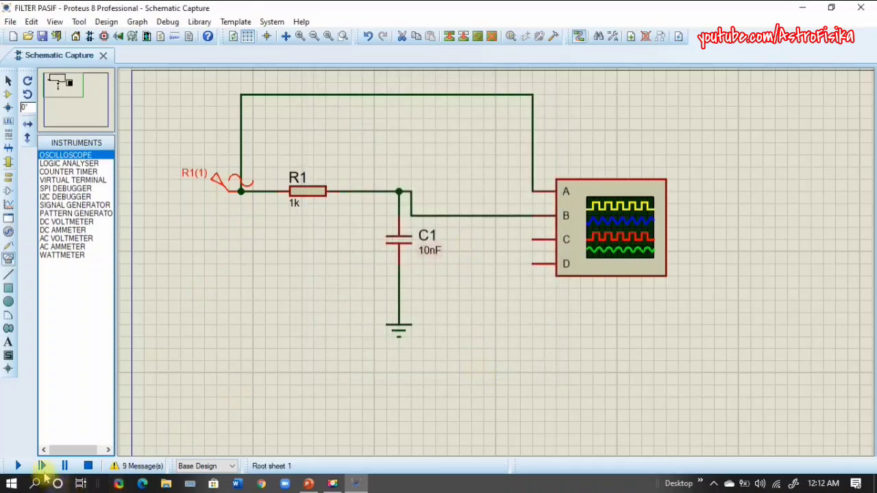
# Run the simulation and set the oscilloscope's horizontal time base to 20 µs.
pyautogui.click(17, 466)
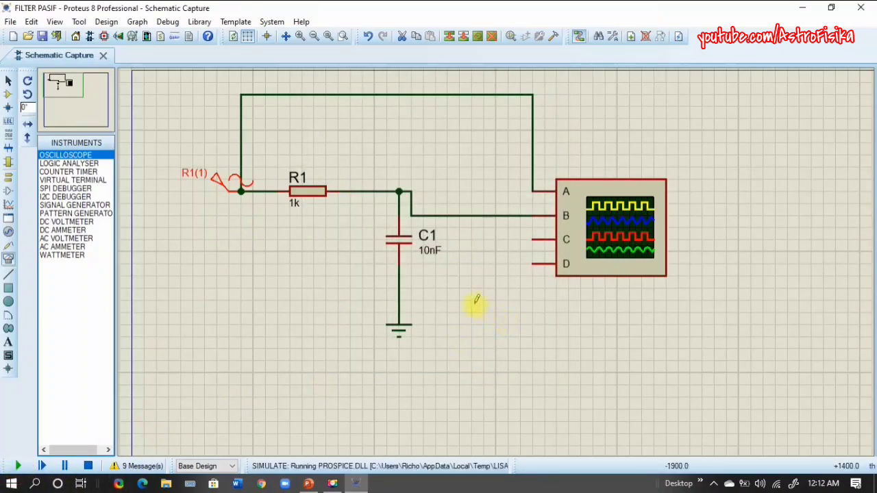
pyautogui.scroll(1, 537, 276)
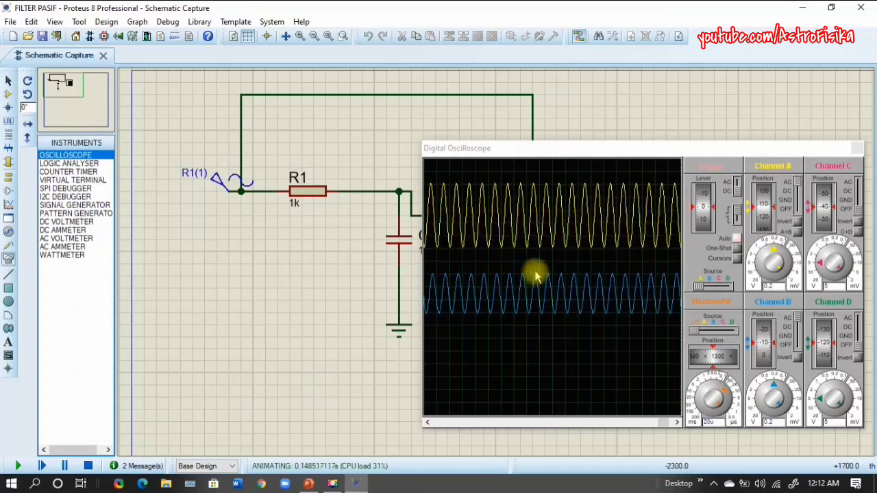
pyautogui.scroll(1, 603, 274)
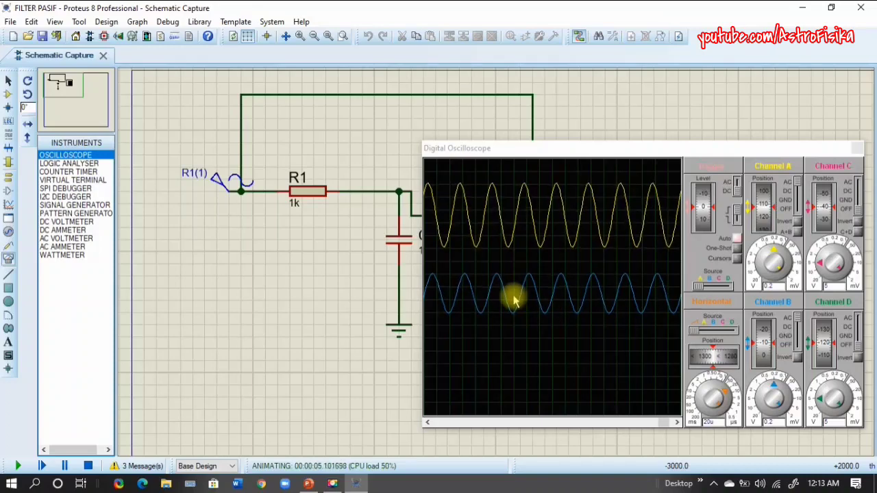
# Stop the simulation and set the sine generator's frequency to 50k Hz.
pyautogui.click(88, 467)
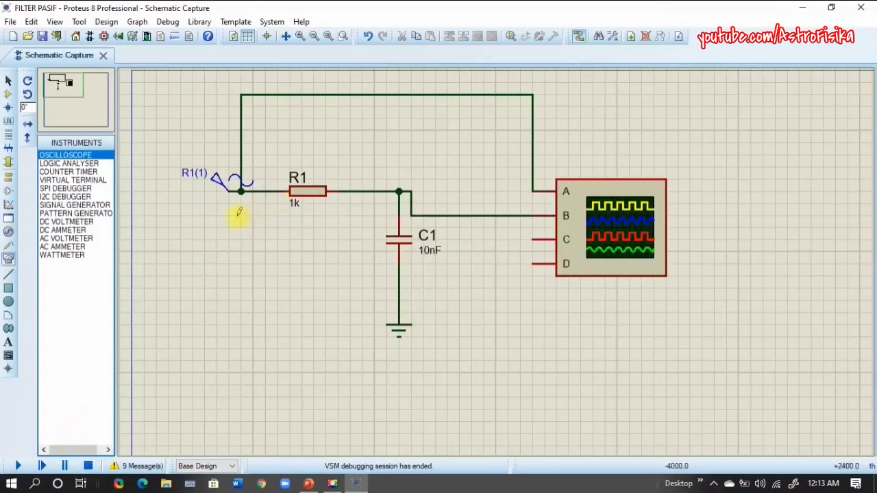
pyautogui.click(223, 186)
pyautogui.click(223, 186)
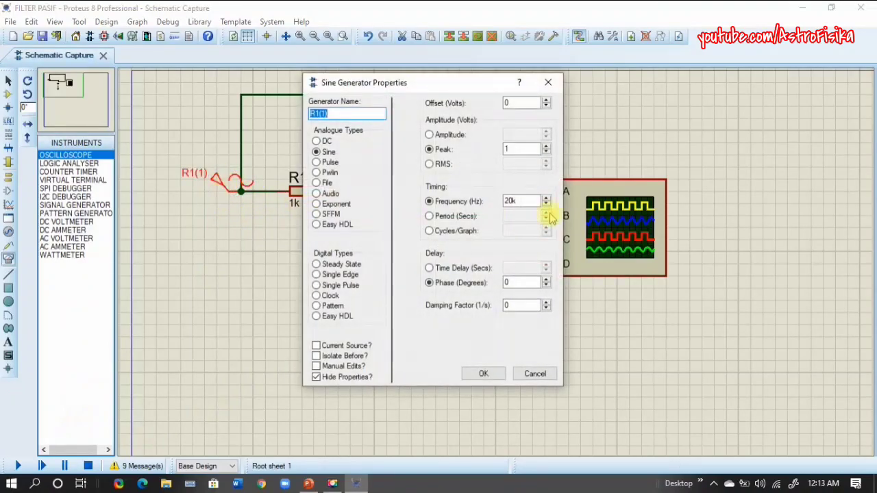
pyautogui.click(509, 200)
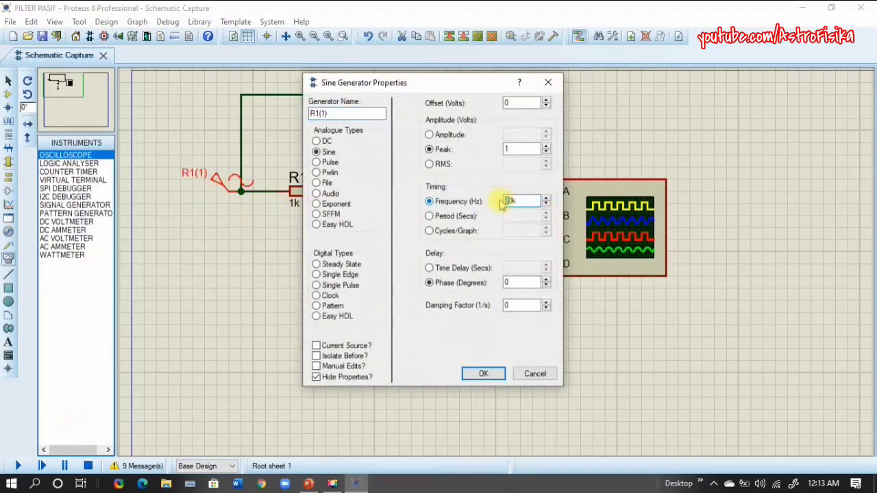
pyautogui.press('Return')
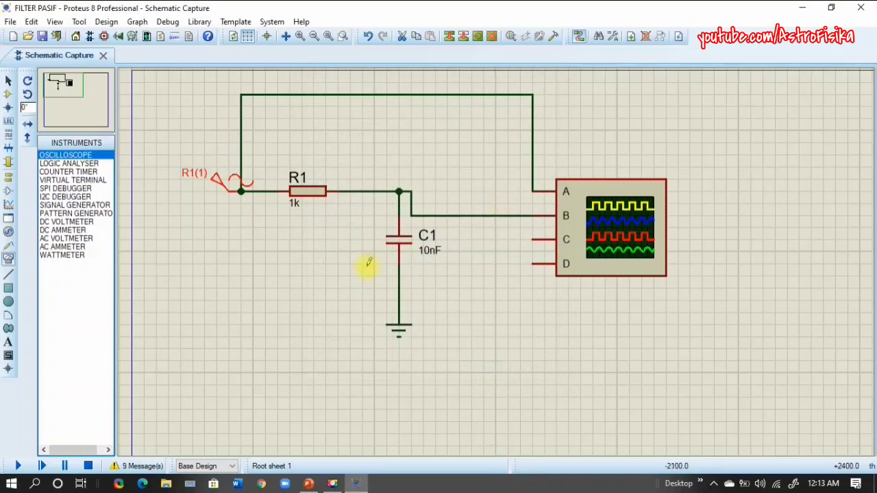
# Run the simulation, set the oscilloscope time base to 10 µs and raise the channel B trace to position 0.
pyautogui.click(17, 466)
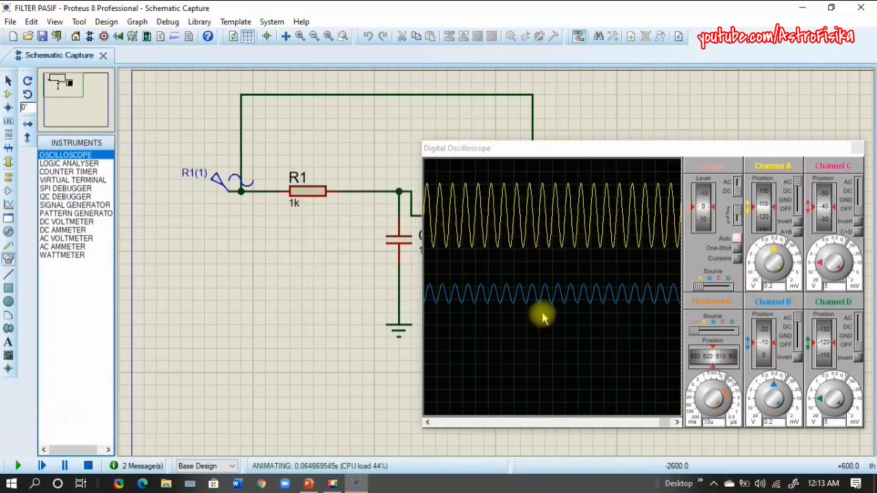
pyautogui.scroll(2, 542, 318)
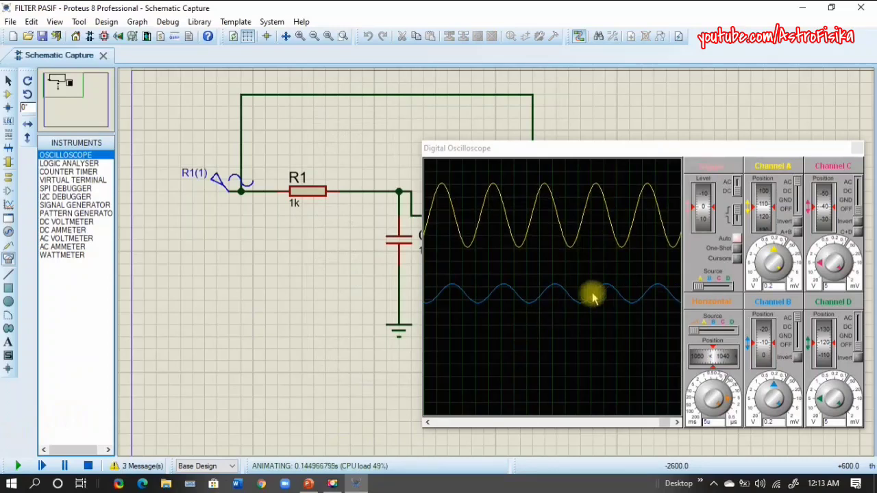
pyautogui.scroll(2, 763, 333)
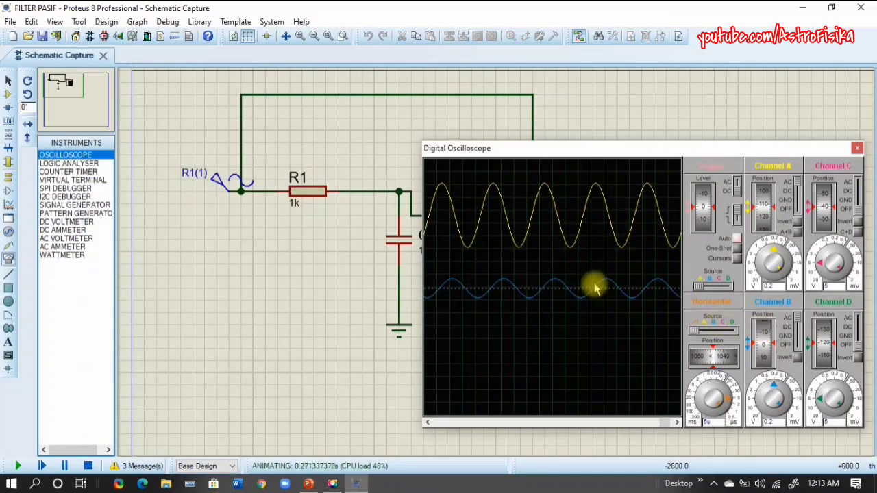
pyautogui.scroll(-1, 562, 297)
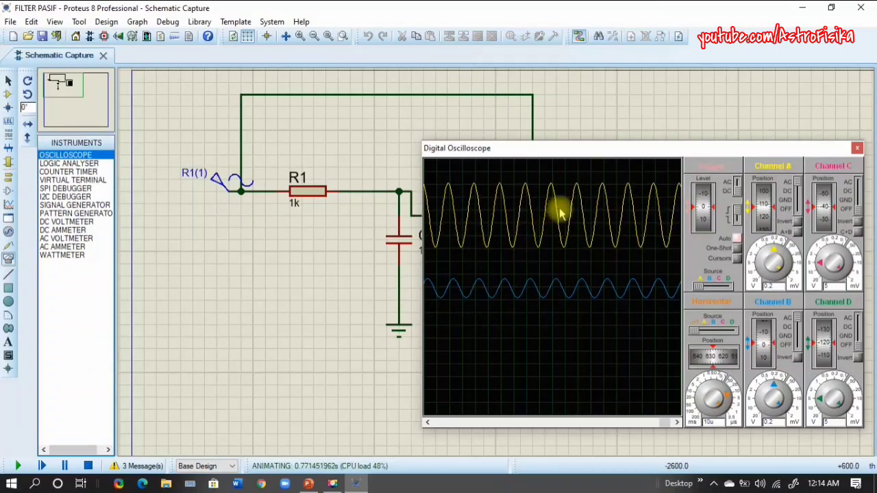
pyautogui.scroll(1, 570, 245)
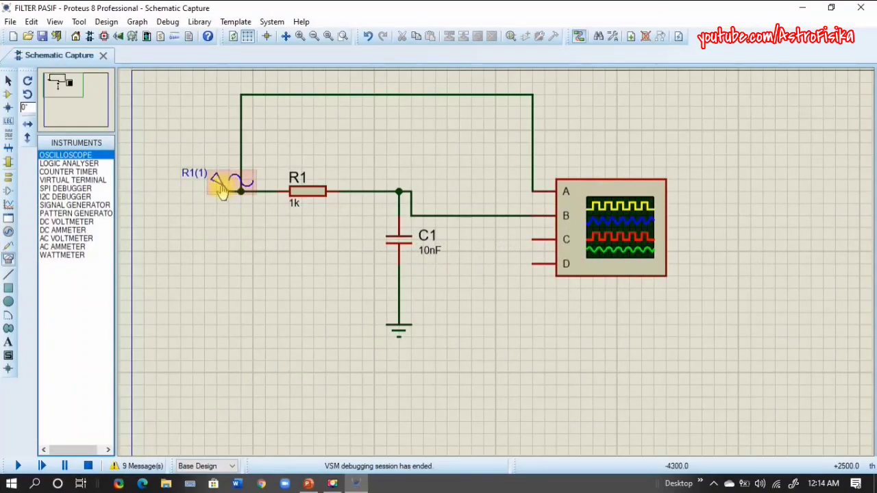
# Change the generator at R1 from a sine to an analogue Pulse source, keeping its default pulse settings.
pyautogui.doubleClick(220, 185)
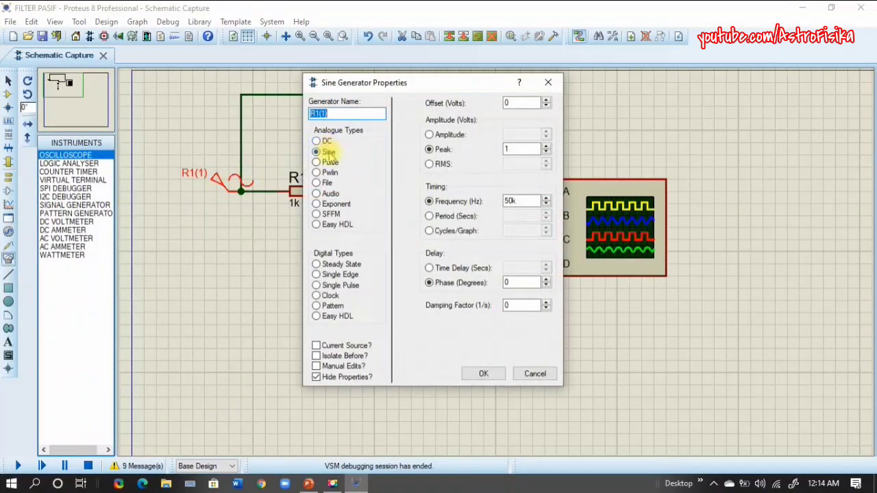
pyautogui.click(326, 165)
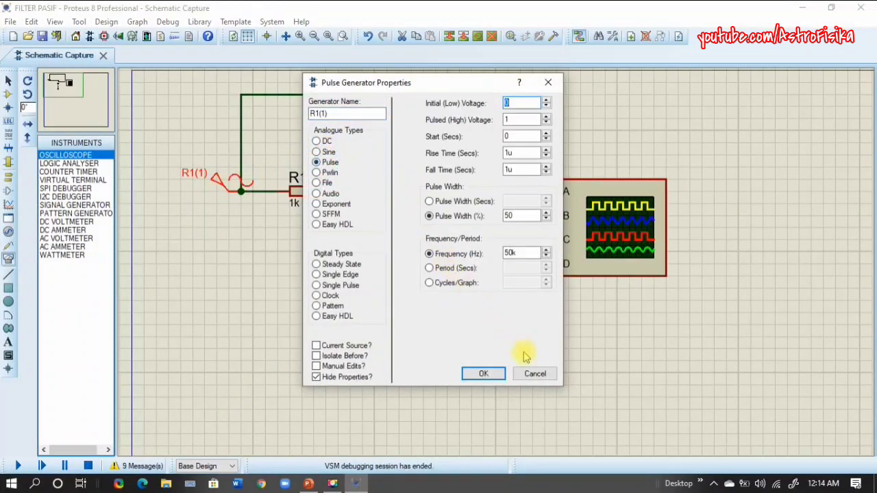
pyautogui.click(484, 372)
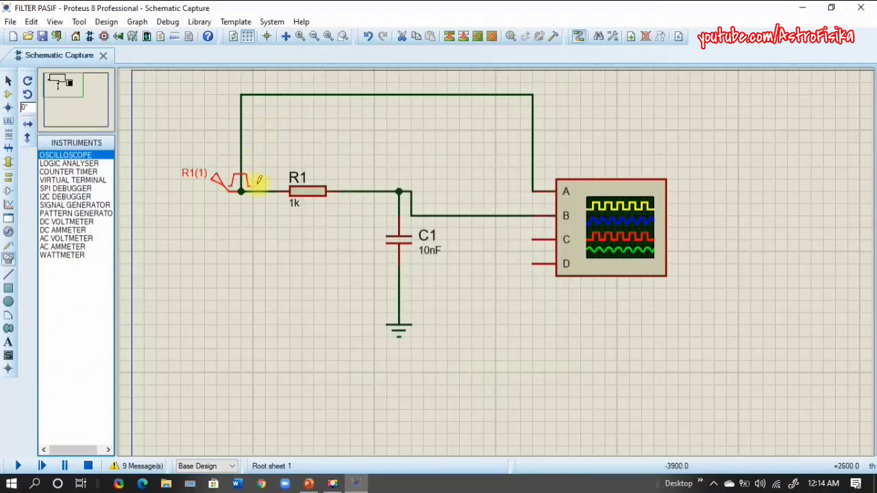
# Run the simulation, lower the channel A and B traces so both fit on the oscilloscope, and set the time base to 5 µs.
pyautogui.click(18, 466)
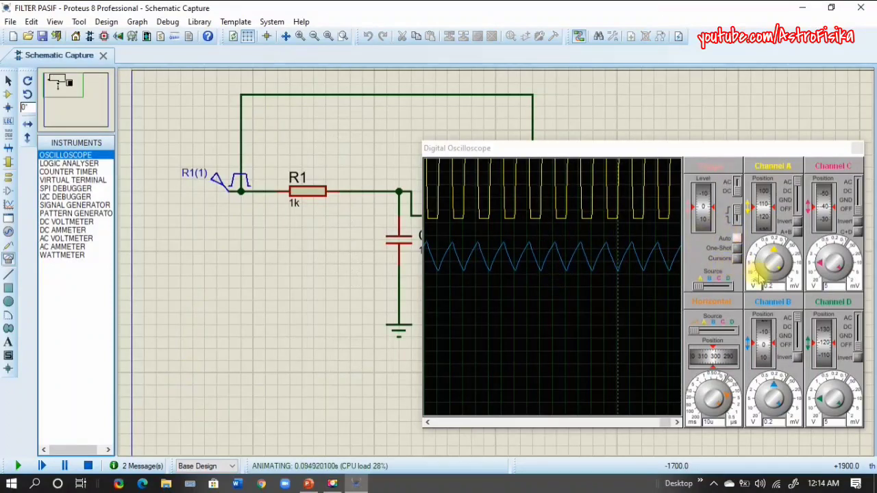
pyautogui.moveTo(768, 344); pyautogui.dragTo(767, 357)
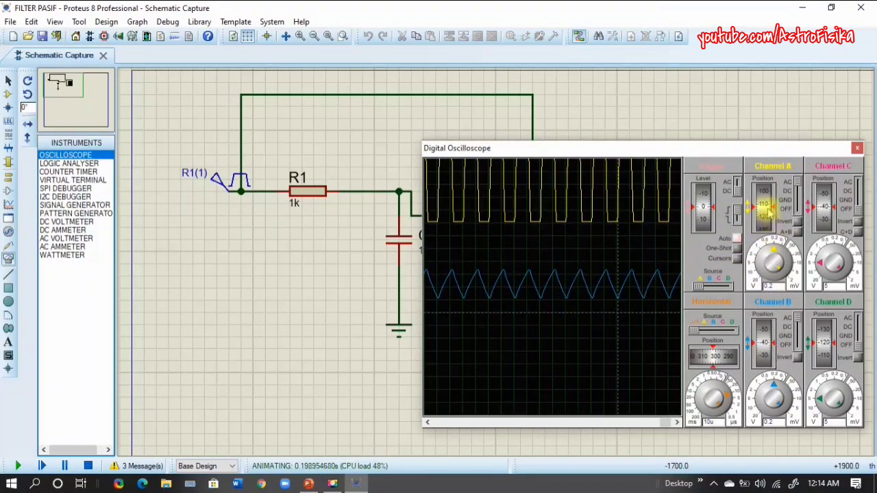
pyautogui.moveTo(767, 211); pyautogui.dragTo(768, 226)
pyautogui.scroll(2, 584, 227)
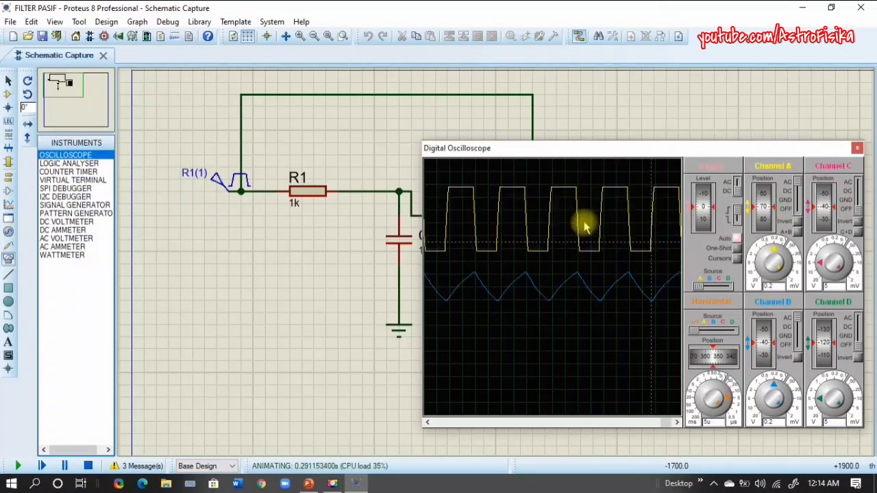
# Stop the simulation, set the pulse generator's frequency to 15k Hz, and run the simulation again.
pyautogui.scroll(-1, 583, 224)
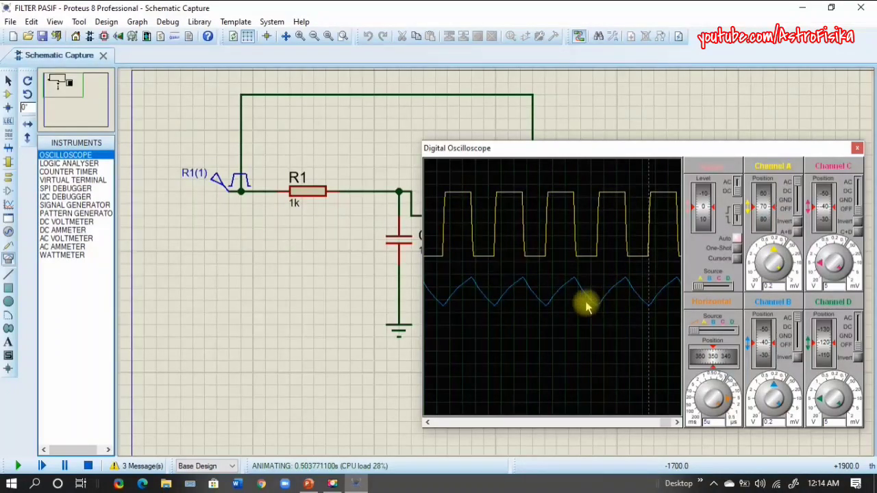
pyautogui.click(88, 466)
pyautogui.doubleClick(223, 184)
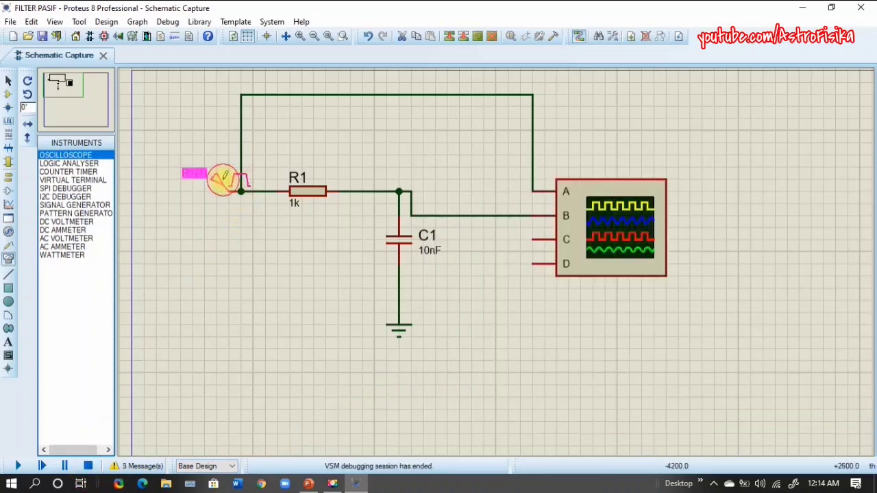
pyautogui.doubleClick(507, 216)
pyautogui.write('15')
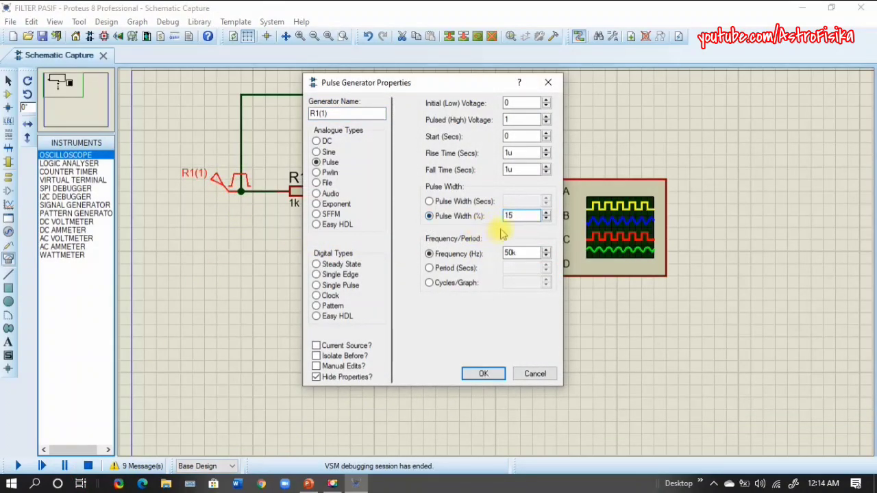
pyautogui.hotkey('ctrl', 'z')
pyautogui.doubleClick(513, 254)
pyautogui.write('15k')
pyautogui.click(484, 374)
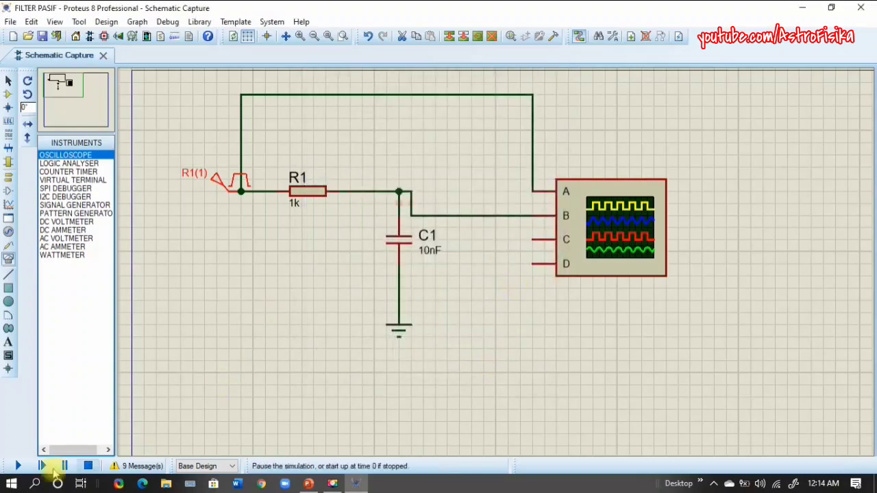
pyautogui.click(19, 466)
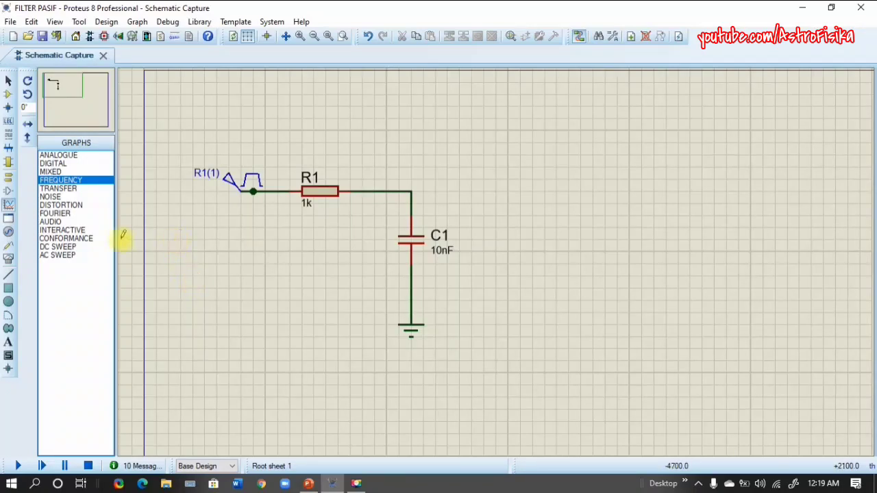
# Wire a voltage probe to the node between R1 and C1, and place a Frequency graph beside the circuit.
pyautogui.click(9, 245)
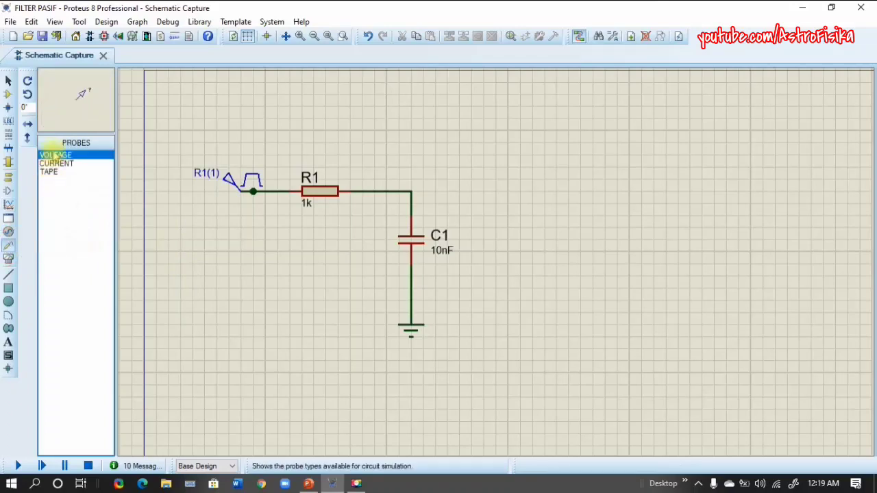
pyautogui.click(428, 184)
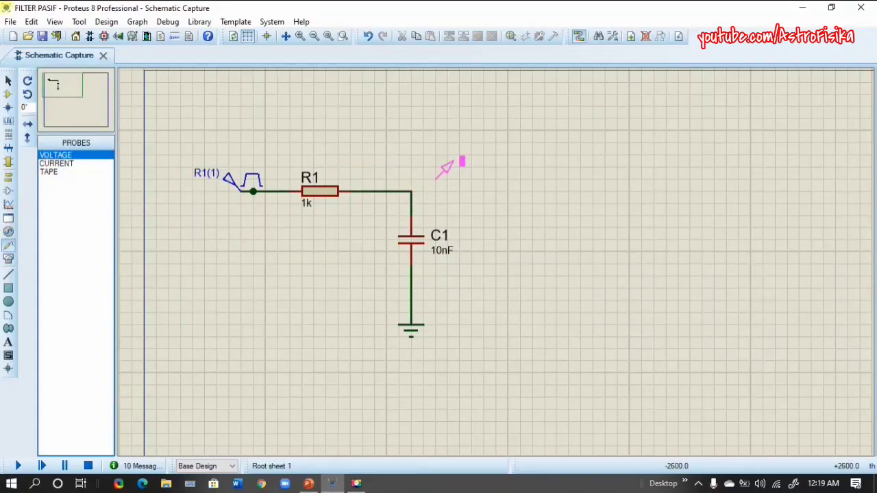
pyautogui.click(429, 194)
pyautogui.click(436, 191)
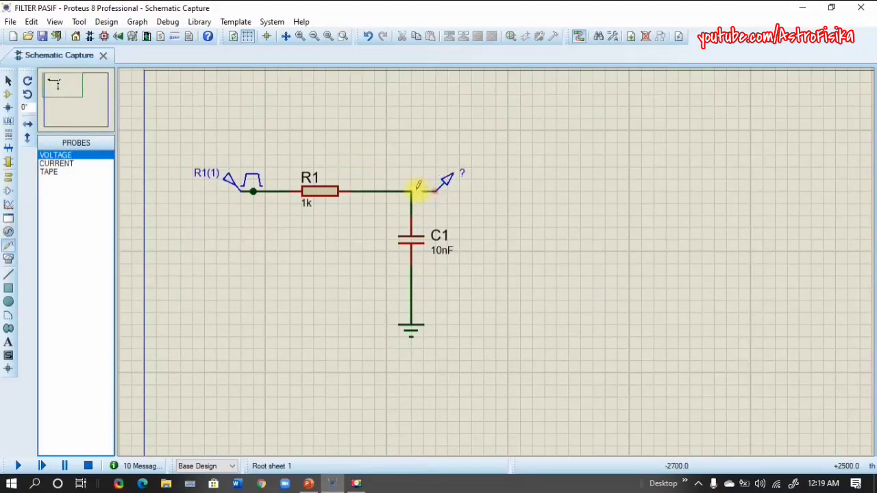
pyautogui.click(411, 190)
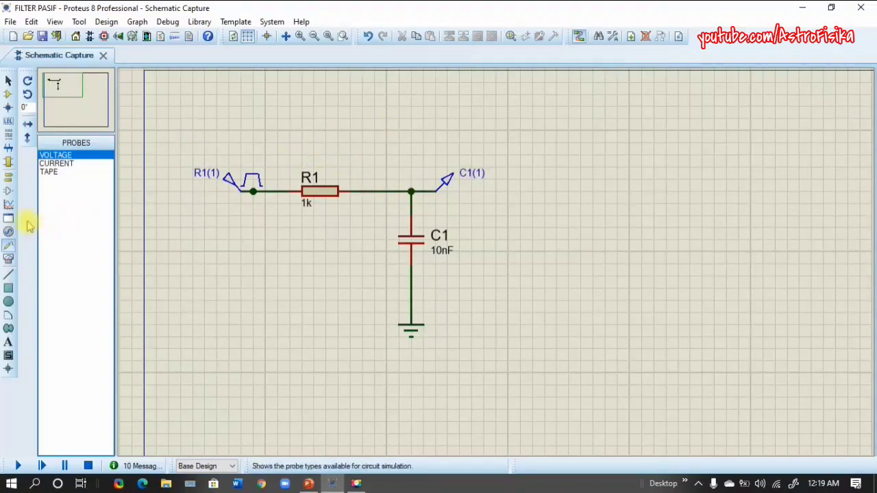
pyautogui.click(9, 204)
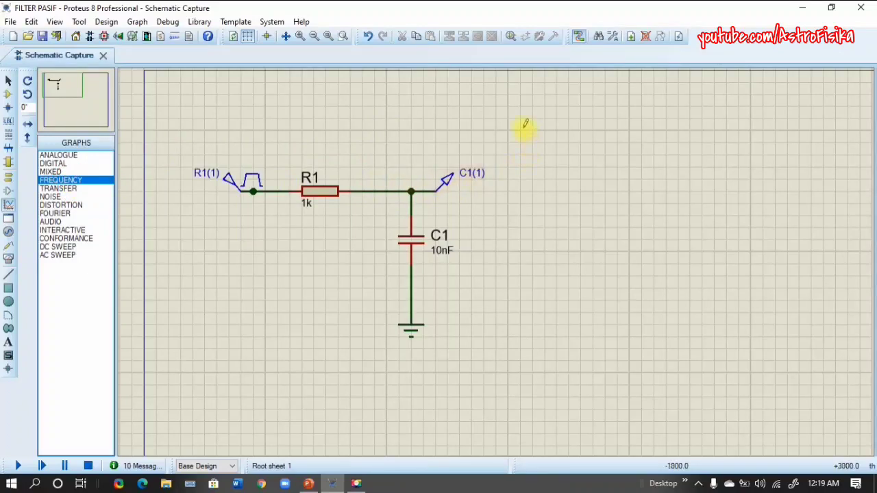
pyautogui.moveTo(521, 119); pyautogui.dragTo(847, 289)
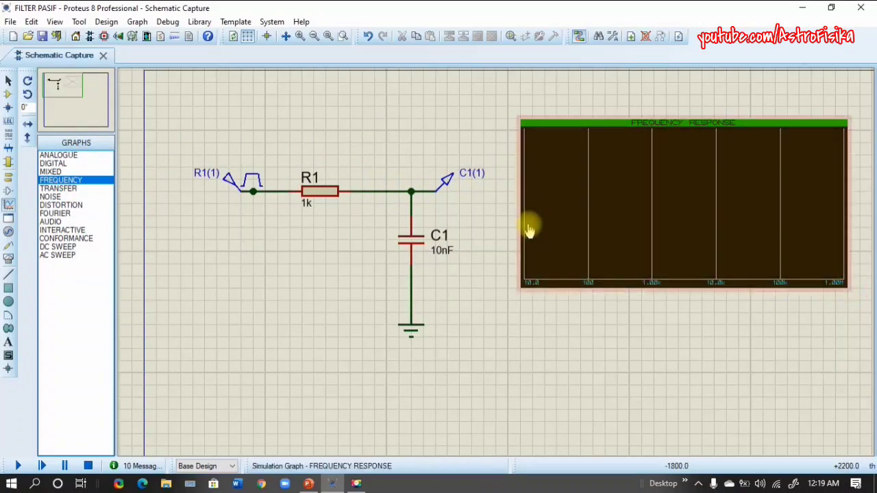
# Change the generator at R1 from Pulse to an analogue Sine source, keeping its 15k Hz frequency.
pyautogui.rightClick(251, 186)
pyautogui.click(251, 181)
pyautogui.doubleClick(251, 182)
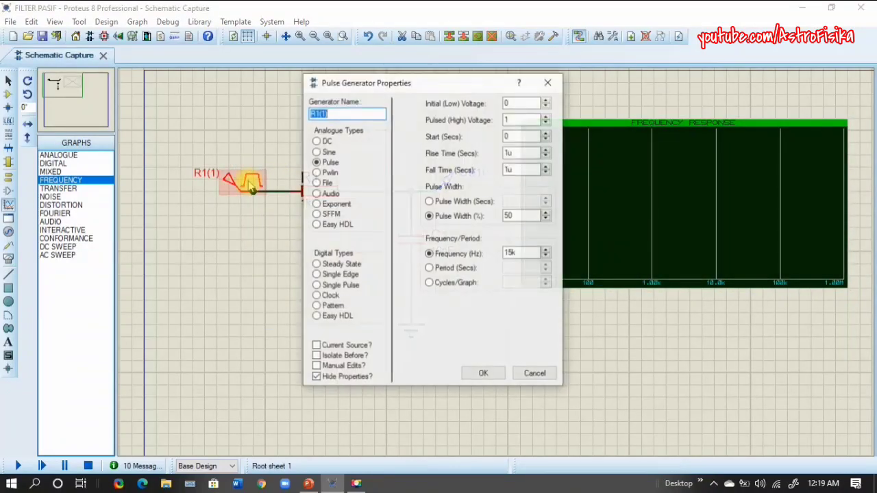
pyautogui.click(320, 152)
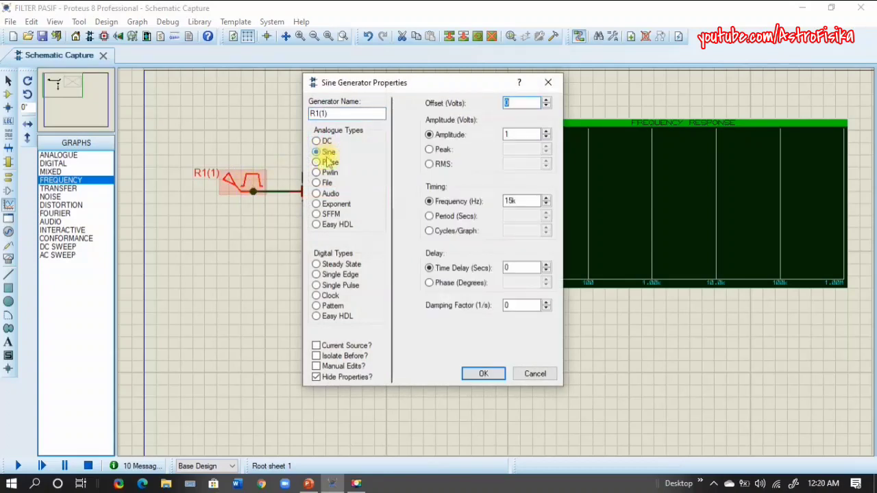
pyautogui.click(489, 374)
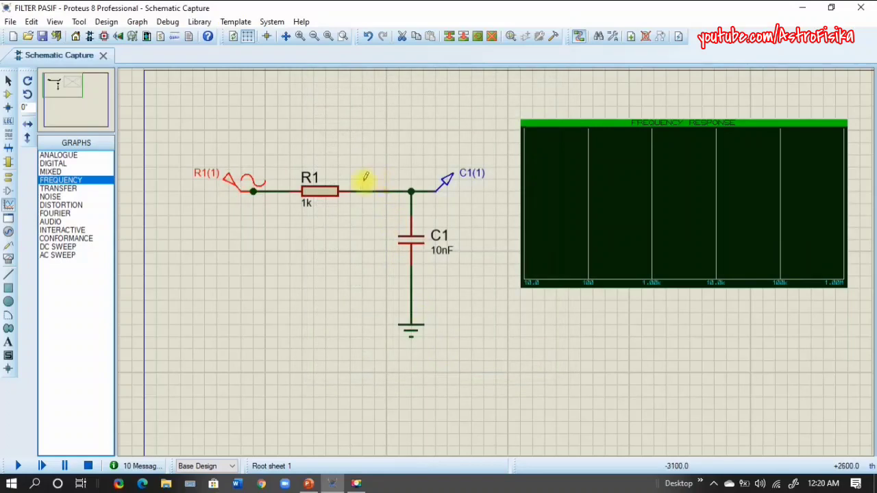
# Add the C1(1) voltage probe as a gain trace on the frequency response graph.
pyautogui.click(446, 182)
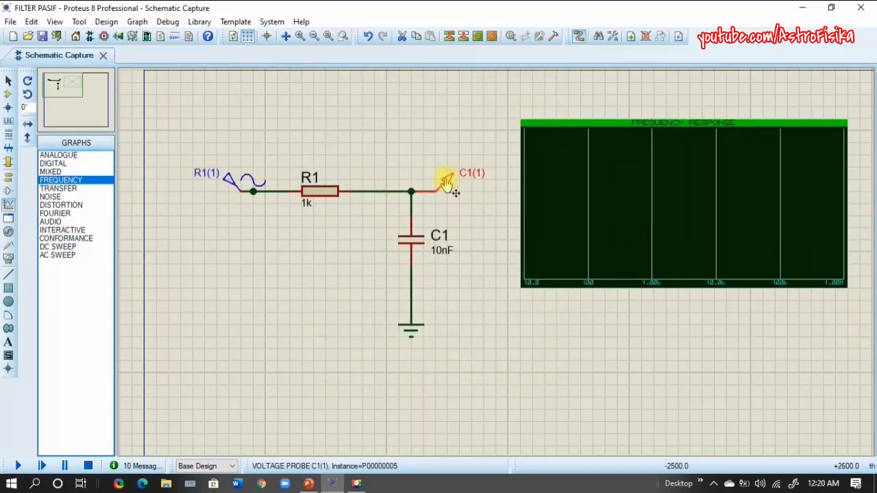
pyautogui.moveTo(447, 183); pyautogui.dragTo(548, 156)
pyautogui.click(564, 155)
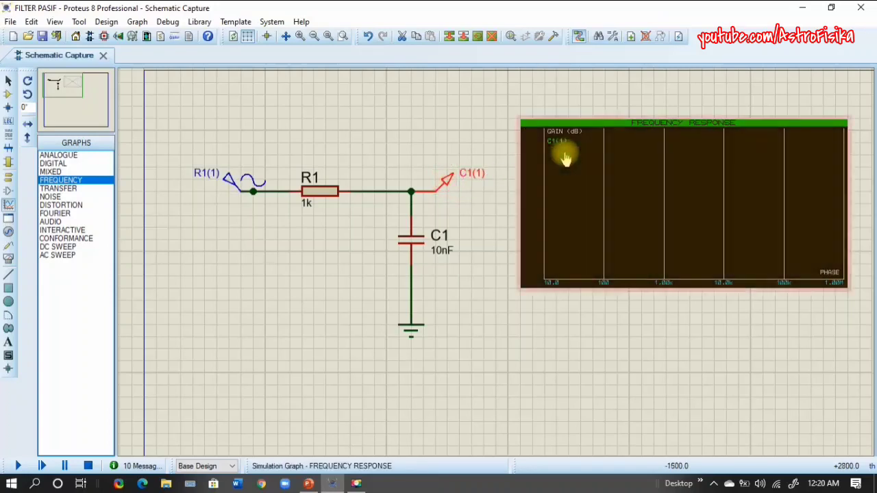
# Open the frequency response graph in its full view and set its reference to the R1(1) generator.
pyautogui.click(611, 122)
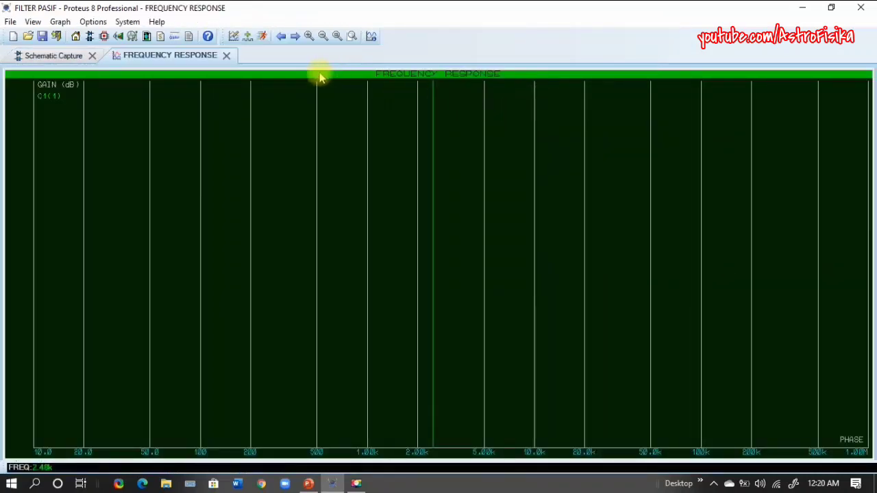
pyautogui.rightClick(58, 116)
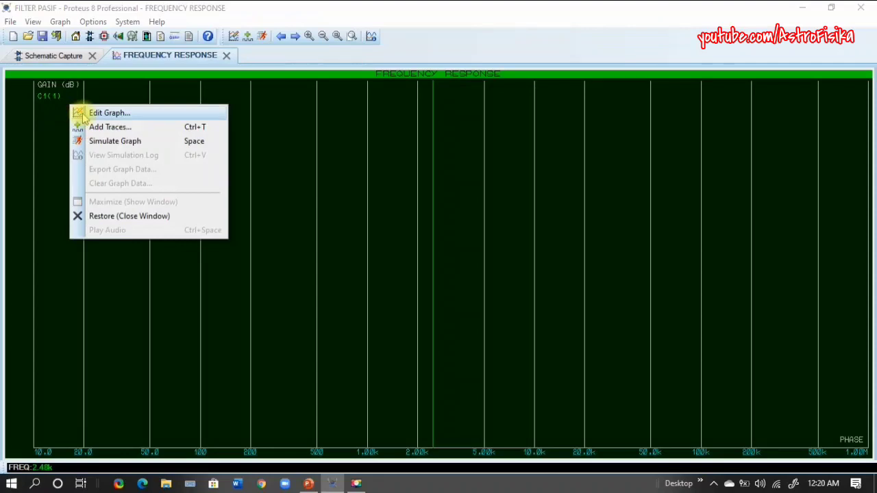
pyautogui.click(85, 114)
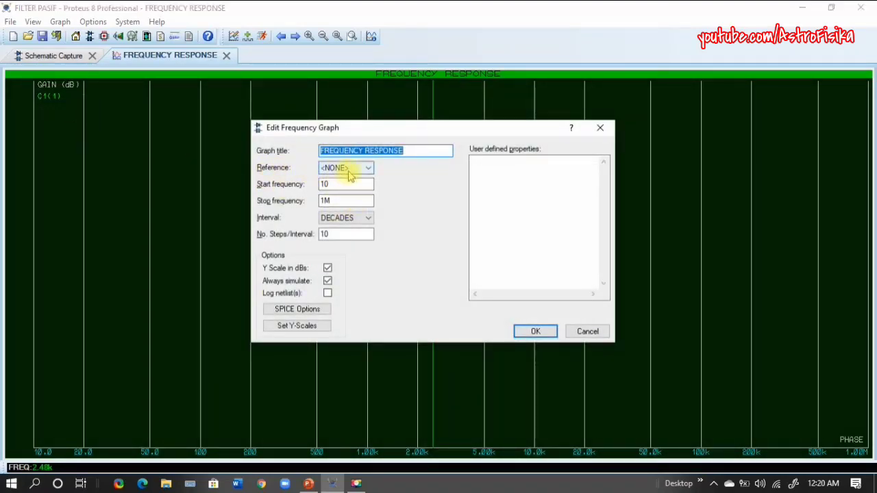
pyautogui.click(348, 172)
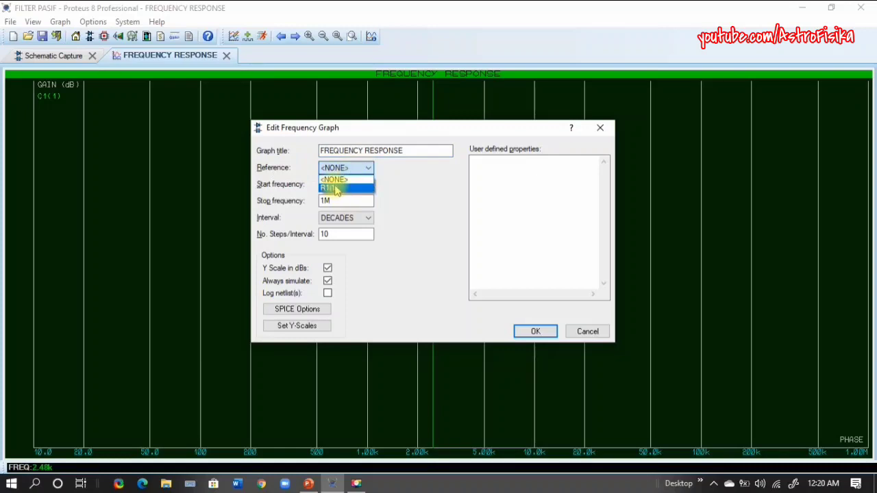
pyautogui.click(336, 189)
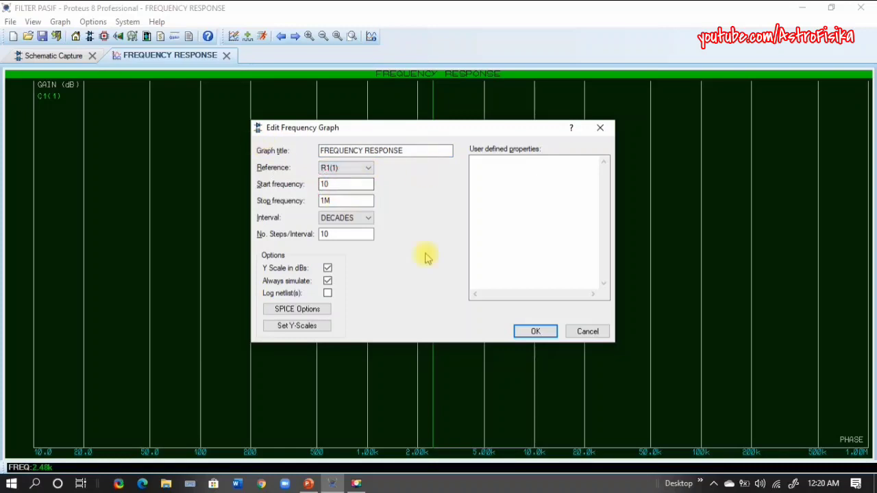
pyautogui.click(534, 332)
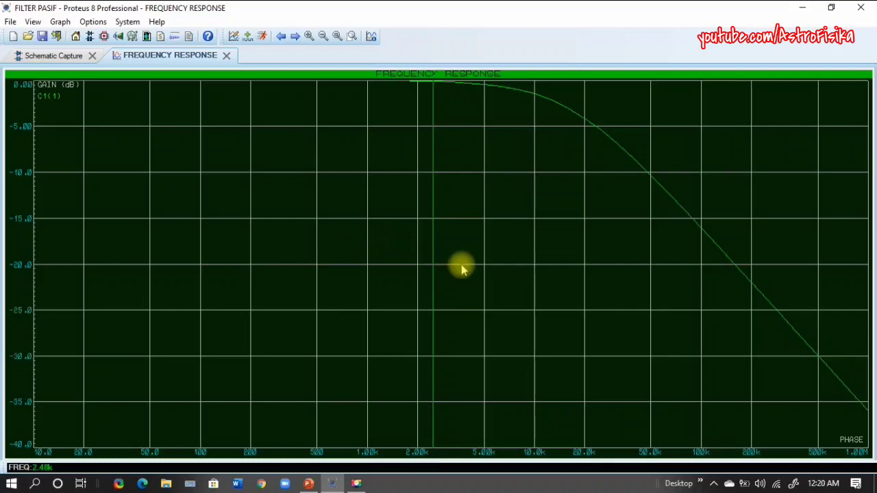
# Read the C1(1) gain curve with the graph cursor at about 9.67 kHz and about 14.4 kHz.
pyautogui.scroll(1, 463, 269)
pyautogui.scroll(-1, 439, 267)
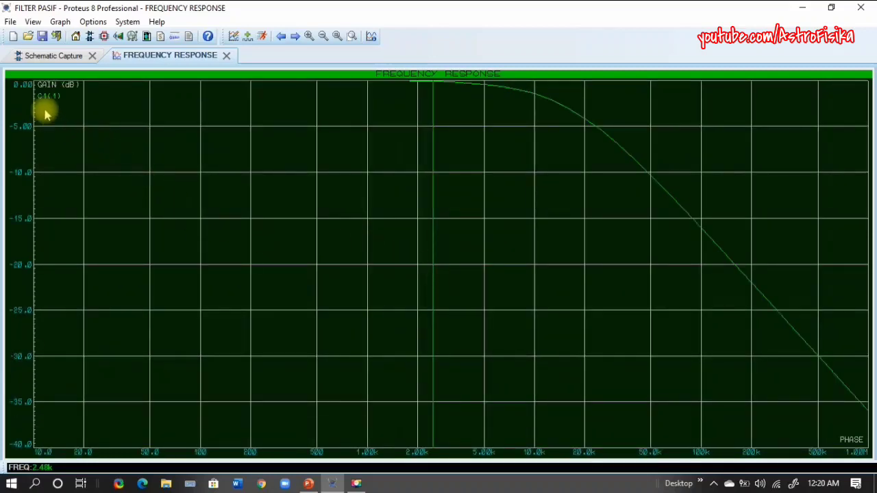
pyautogui.click(534, 111)
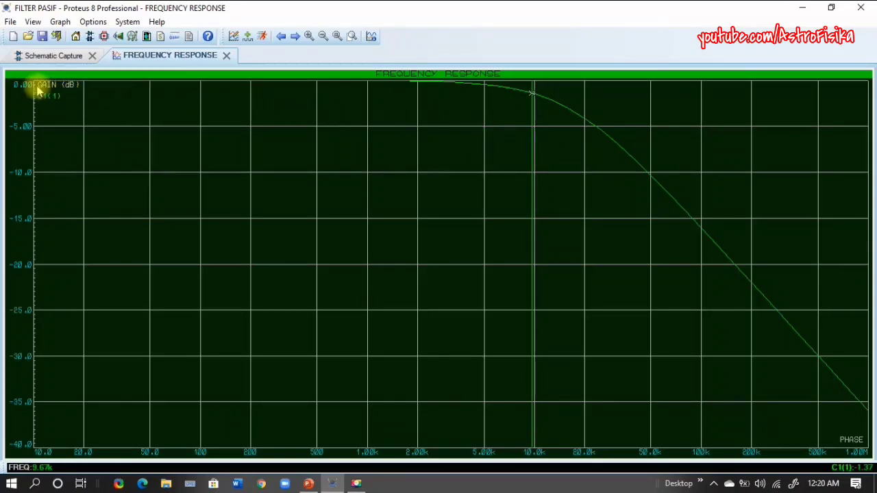
pyautogui.click(560, 304)
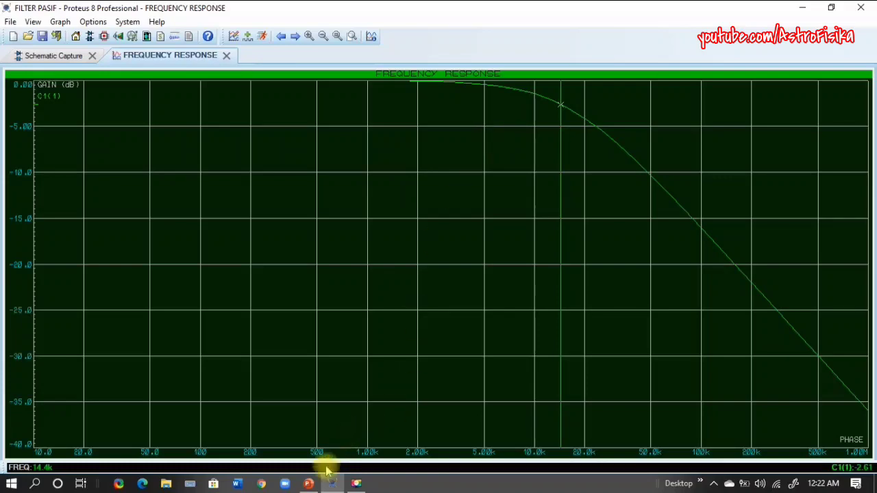
# Switch to PowerPoint to check the Low Pass Filter slide's frequency response, return to Proteus and close the full graph view.
pyautogui.click(310, 481)
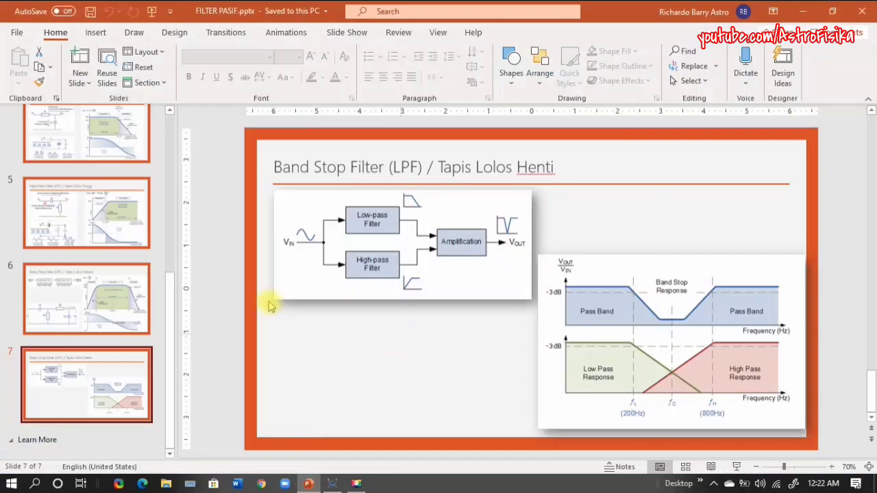
pyautogui.scroll(2, 72, 205)
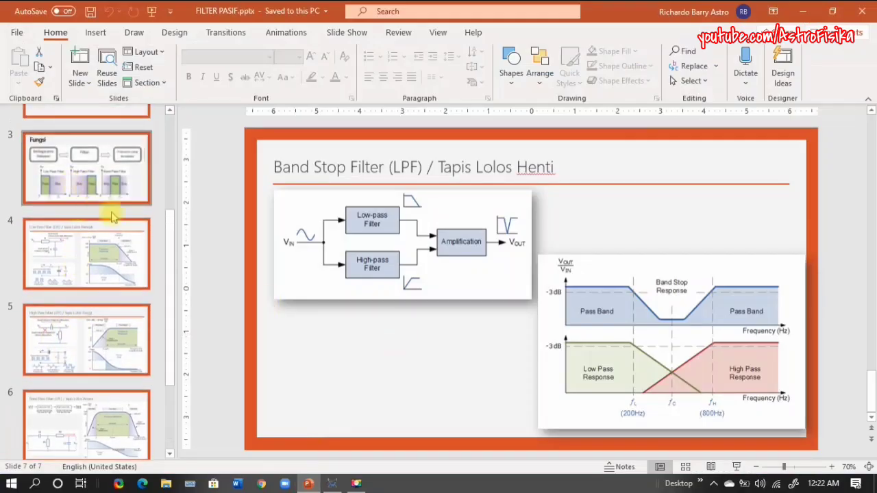
pyautogui.click(95, 252)
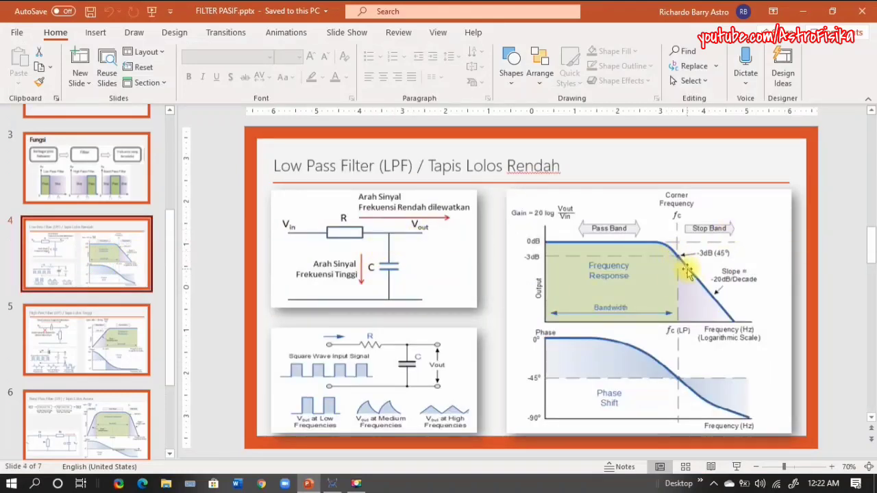
pyautogui.click(802, 11)
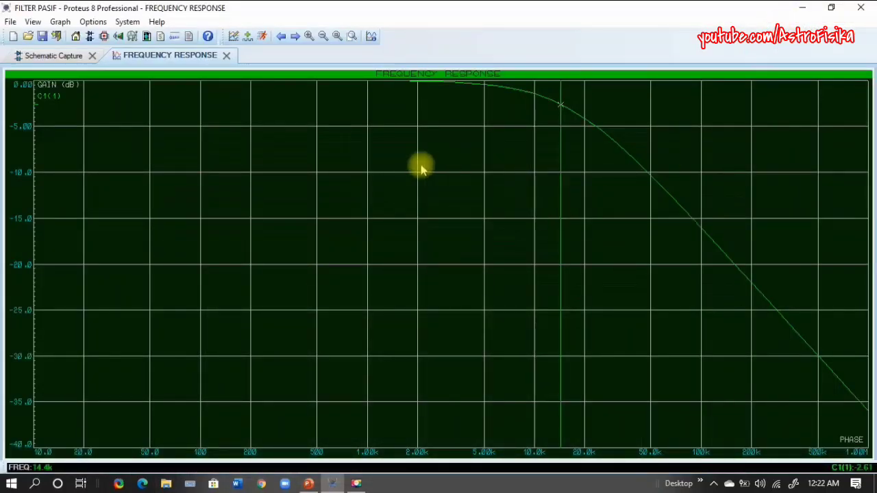
pyautogui.click(227, 55)
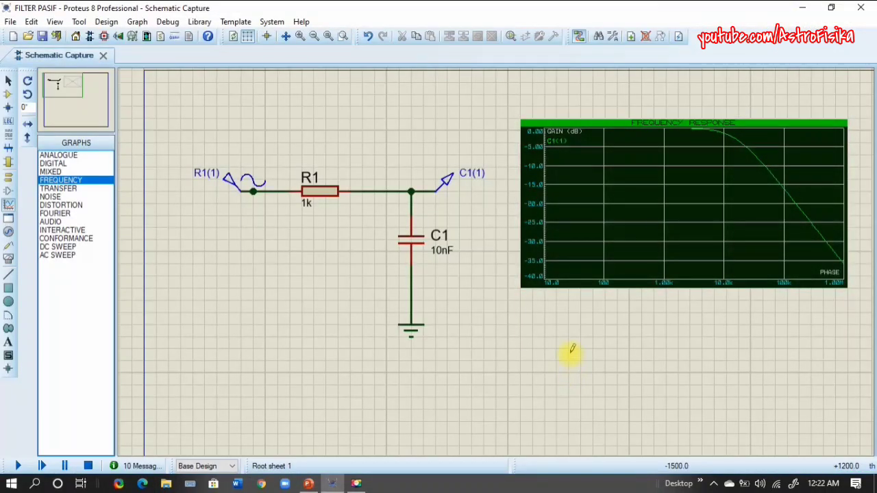